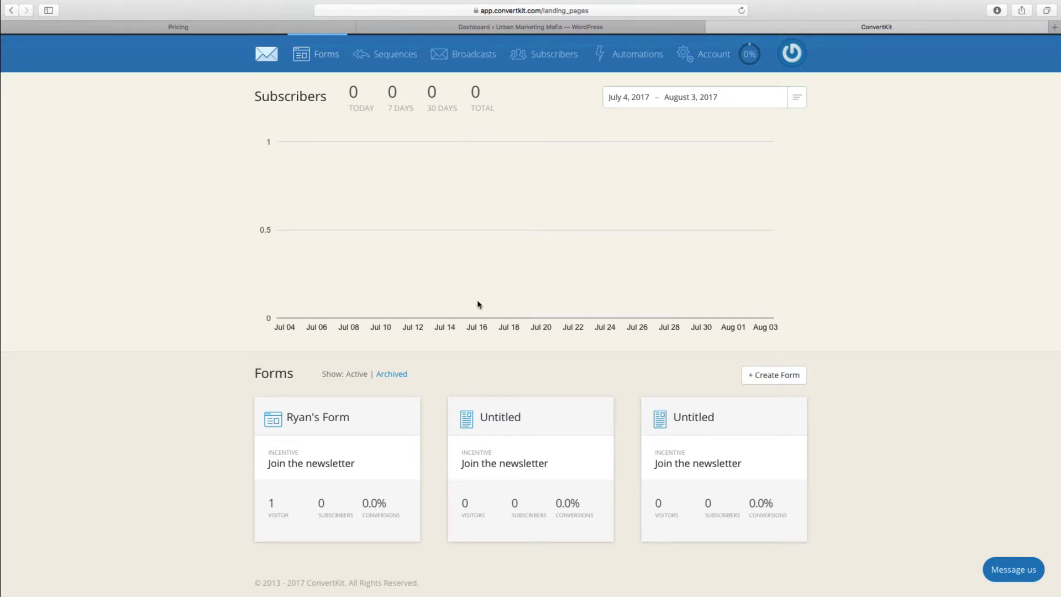
Go to the Forms overview and begin creating a new form
{"action": "left_click", "coordinate": [319, 66]}
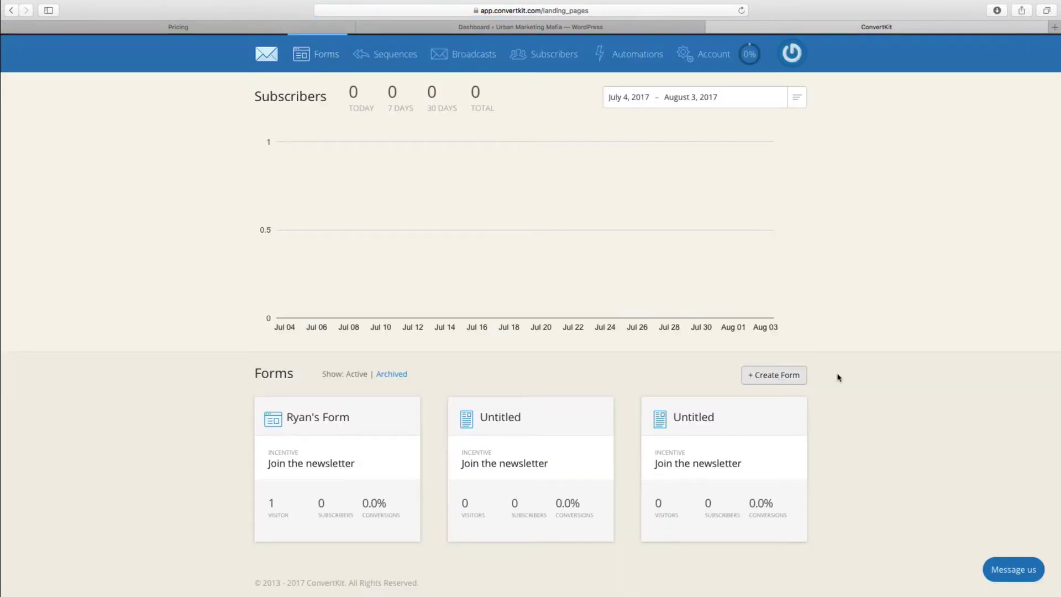
{"action": "left_click", "coordinate": [784, 378]}
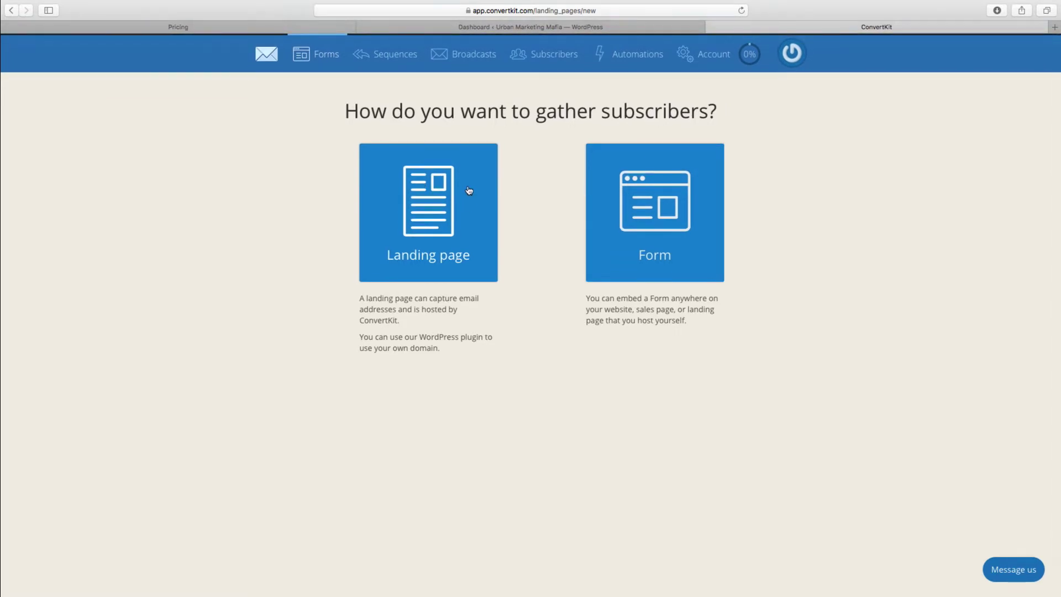
Choose the landing page option and browse the template gallery to pick a template
{"action": "left_click", "coordinate": [428, 212]}
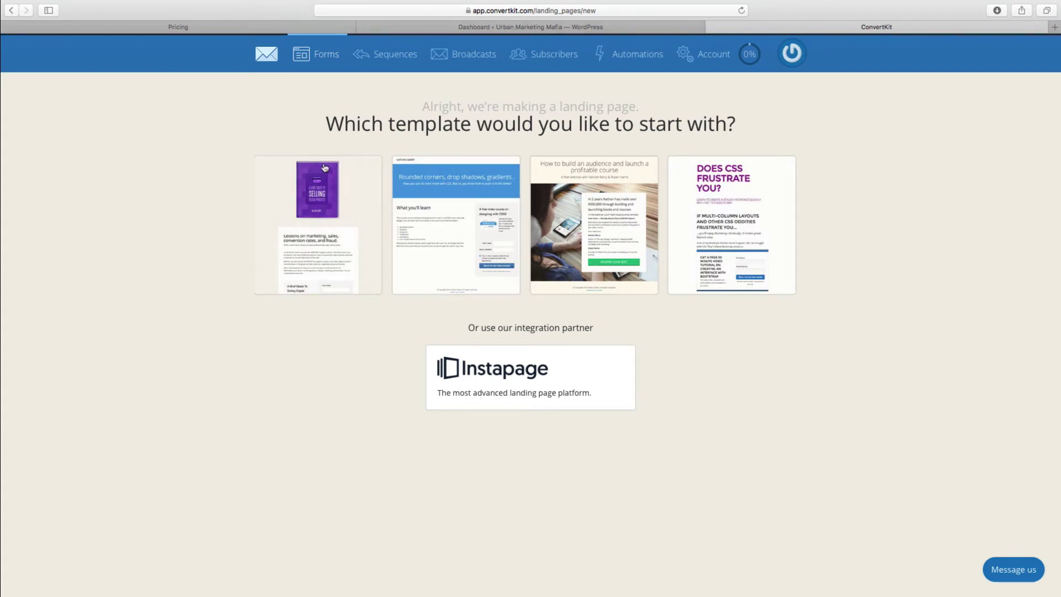
{"action": "scroll", "coordinate": [448, 201], "scroll_direction": "down", "scroll_amount": 1}
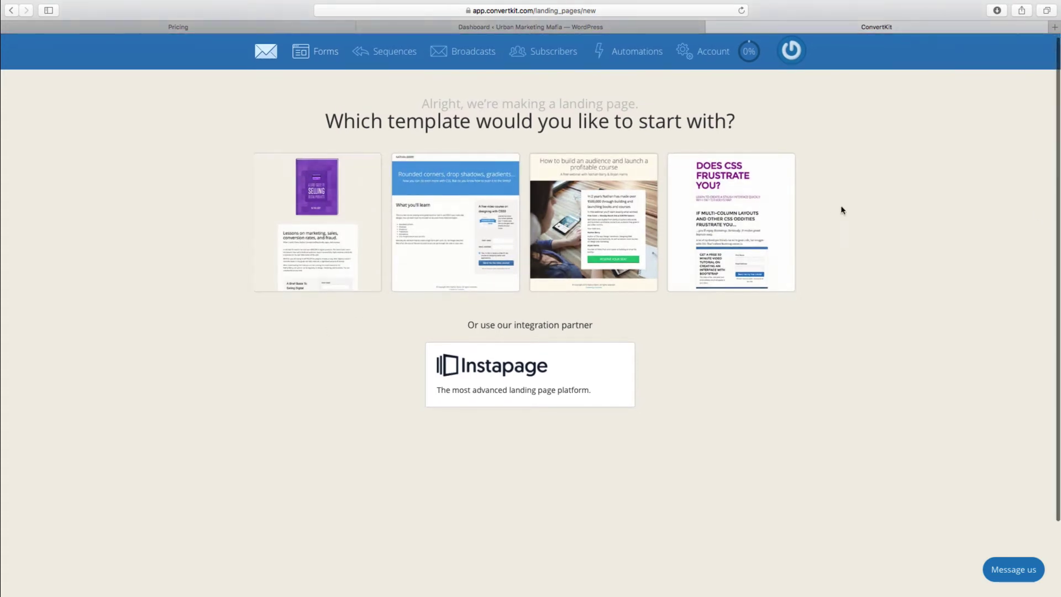
{"action": "scroll", "coordinate": [840, 210], "scroll_direction": "down", "scroll_amount": 1}
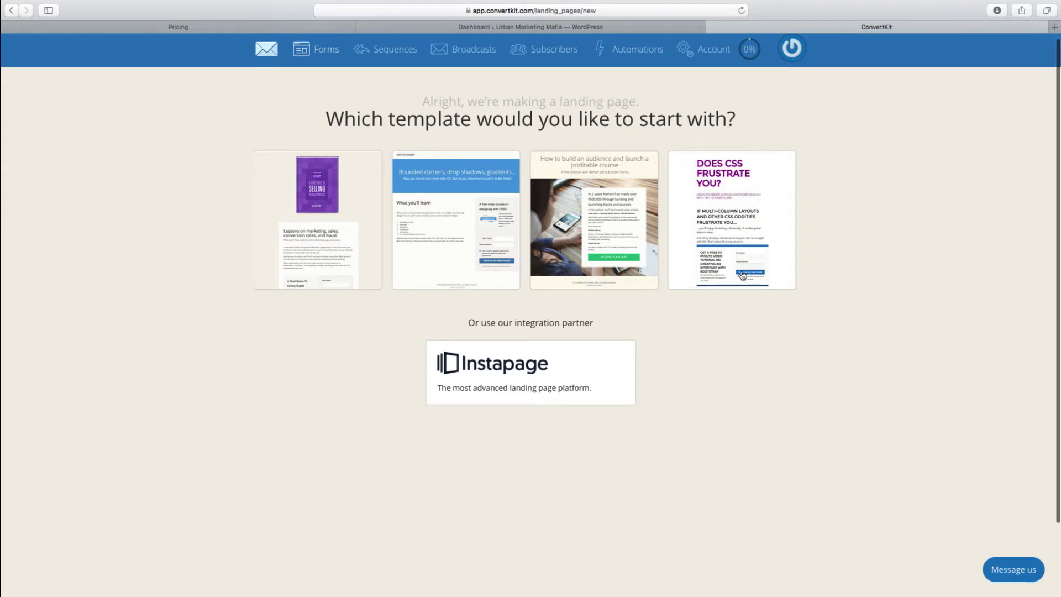
{"action": "scroll", "coordinate": [602, 210], "scroll_direction": "up", "scroll_amount": 1}
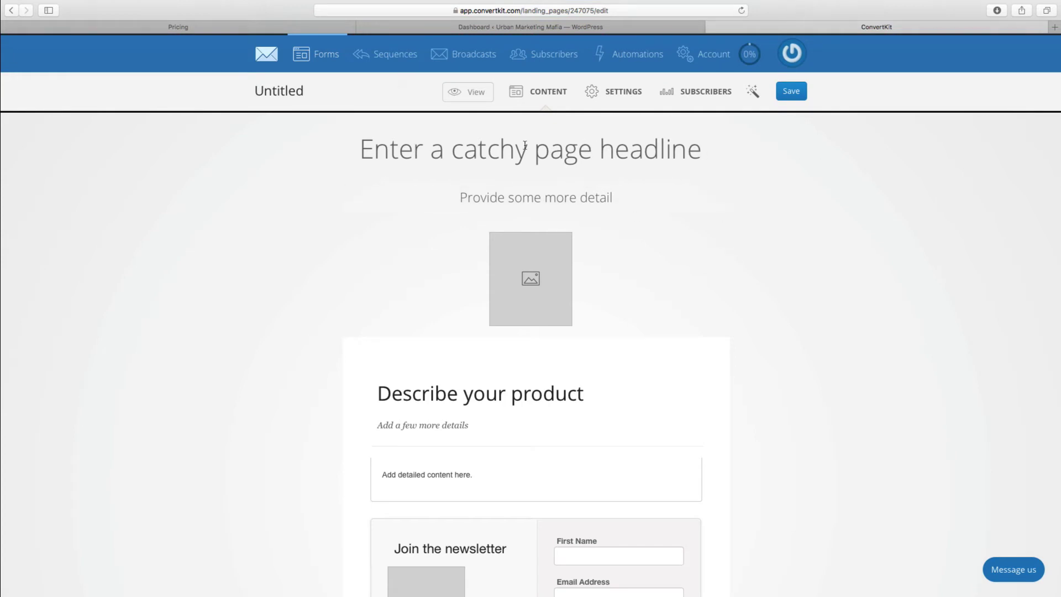
Set the headline to 'Would You Like To Win A Spa Day?' and the subtitle to 'You And A Friend Can Win A Day Of Pampering!'
{"action": "left_click_drag", "start_coordinate": [360, 151], "coordinate": [749, 157]}
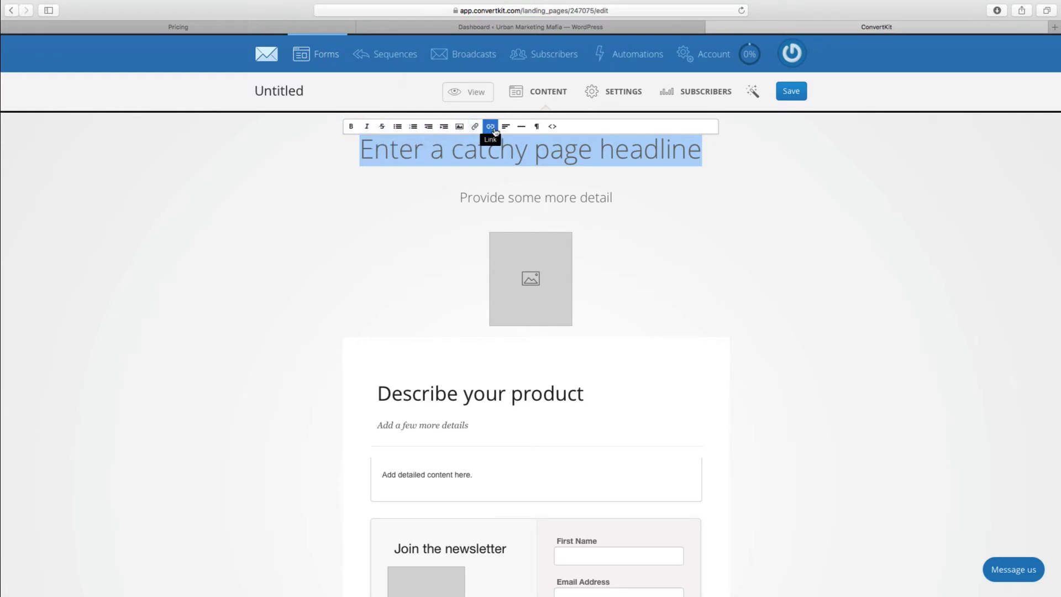
{"action": "left_click", "coordinate": [884, 216]}
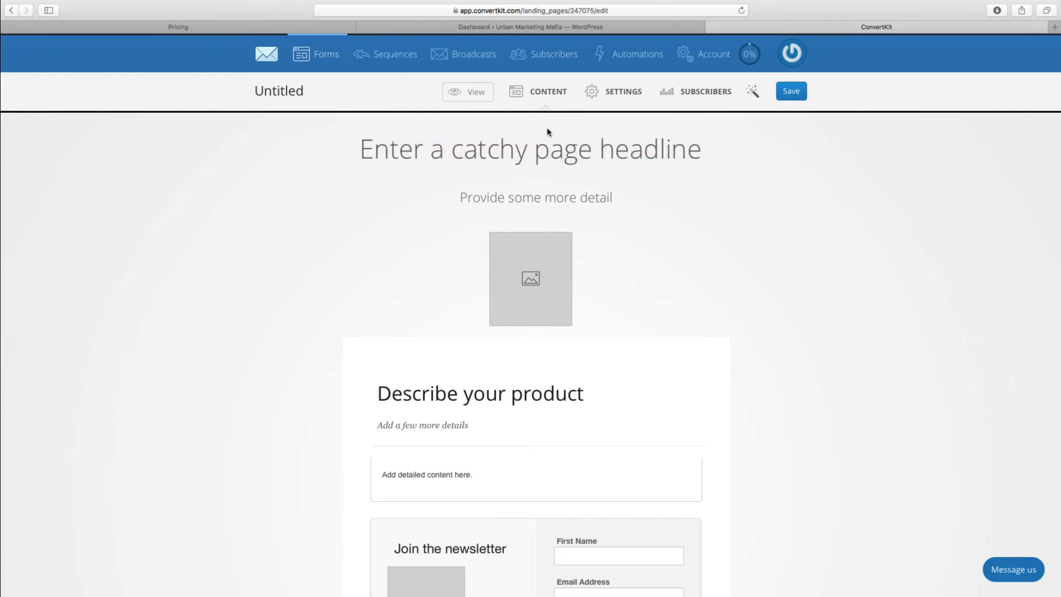
{"action": "triple_click", "coordinate": [544, 148]}
{"action": "type", "text": "Win A"}
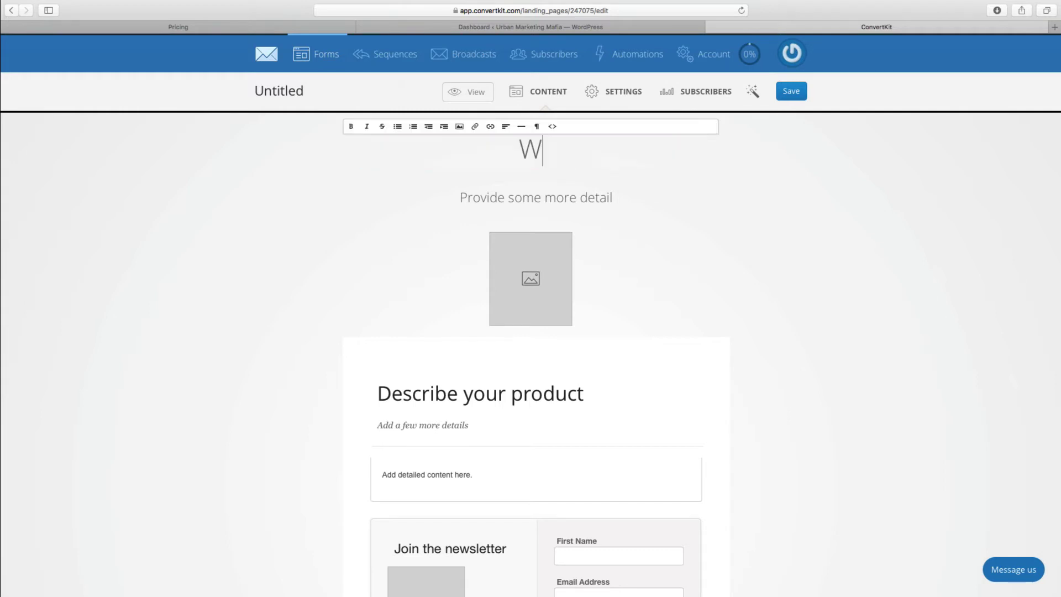
{"action": "key", "text": "BackSpace"}
{"action": "key", "text": "BackSpace"}
{"action": "key", "text": "BackSpace"}
{"action": "key", "text": "BackSpace"}
{"action": "type", "text": "ould You Like To Win A Spa Day?"}
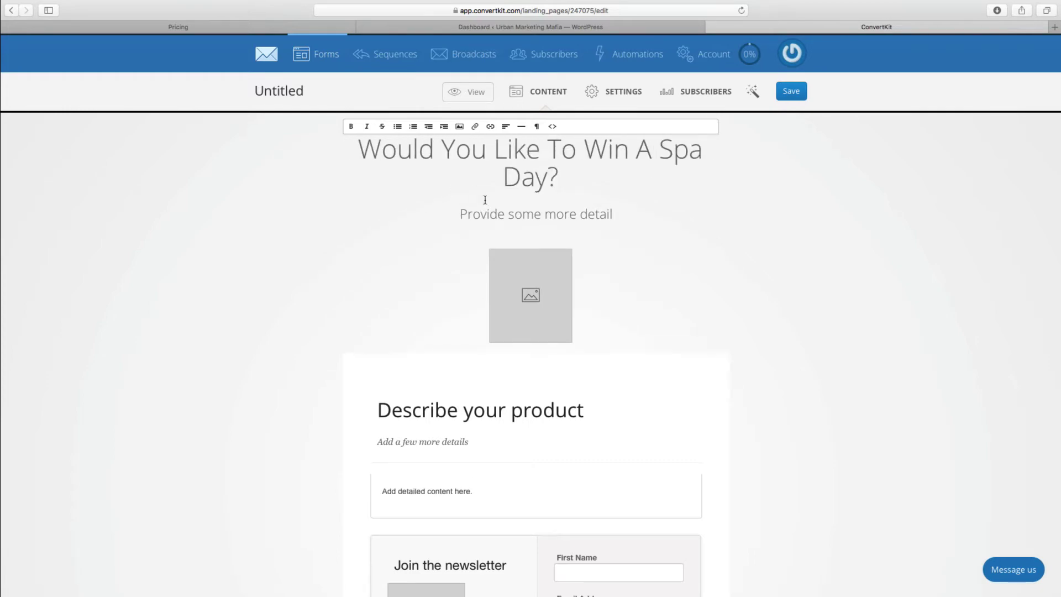
{"action": "left_click_drag", "start_coordinate": [460, 214], "coordinate": [612, 214]}
{"action": "type", "text": "You "}
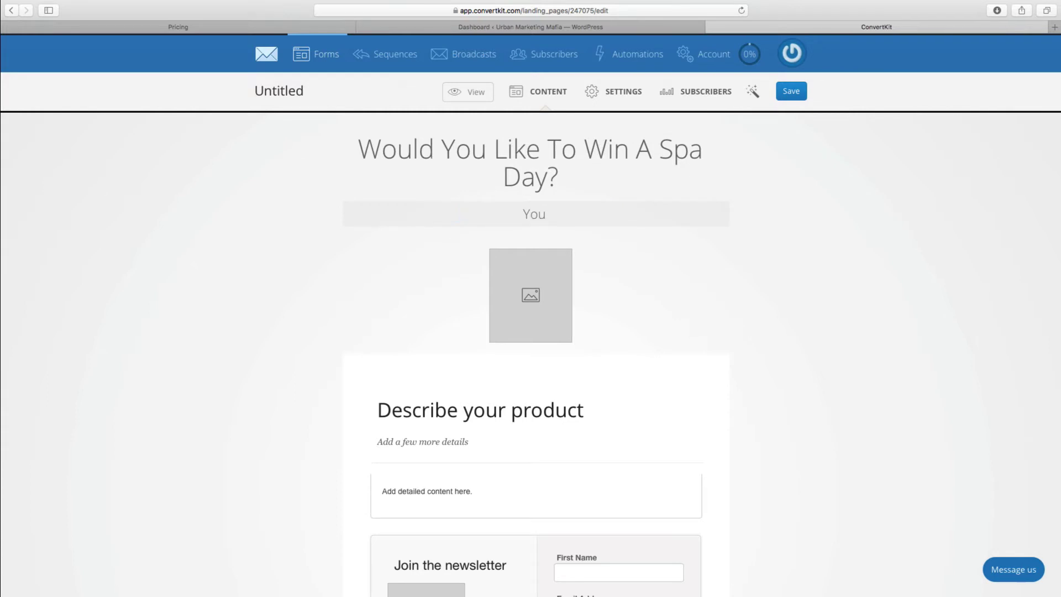
{"action": "type", "text": "And A Firiend Can Win"}
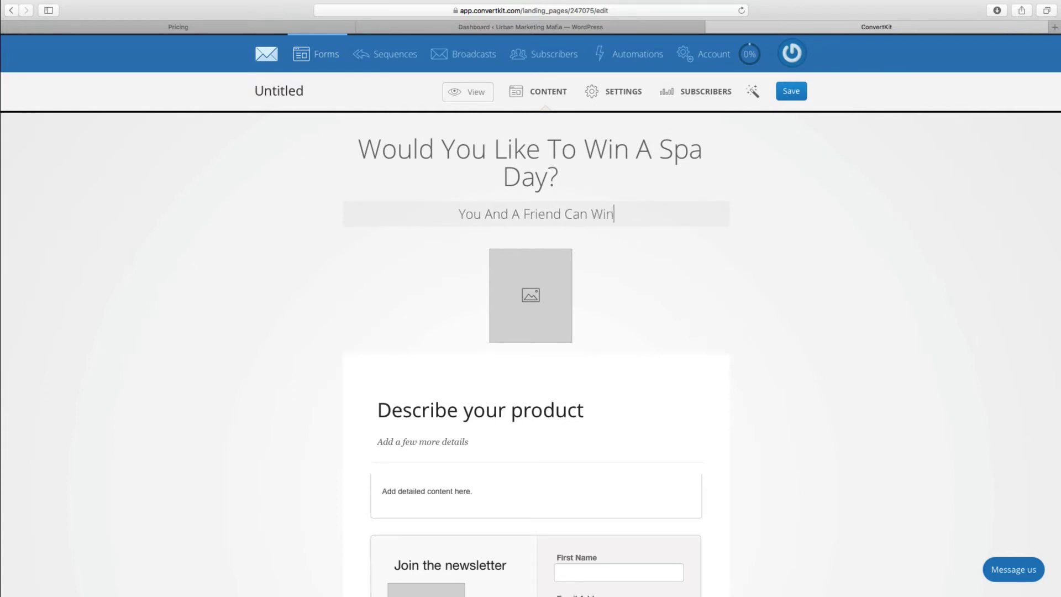
{"action": "type", "text": " A Day Of "}
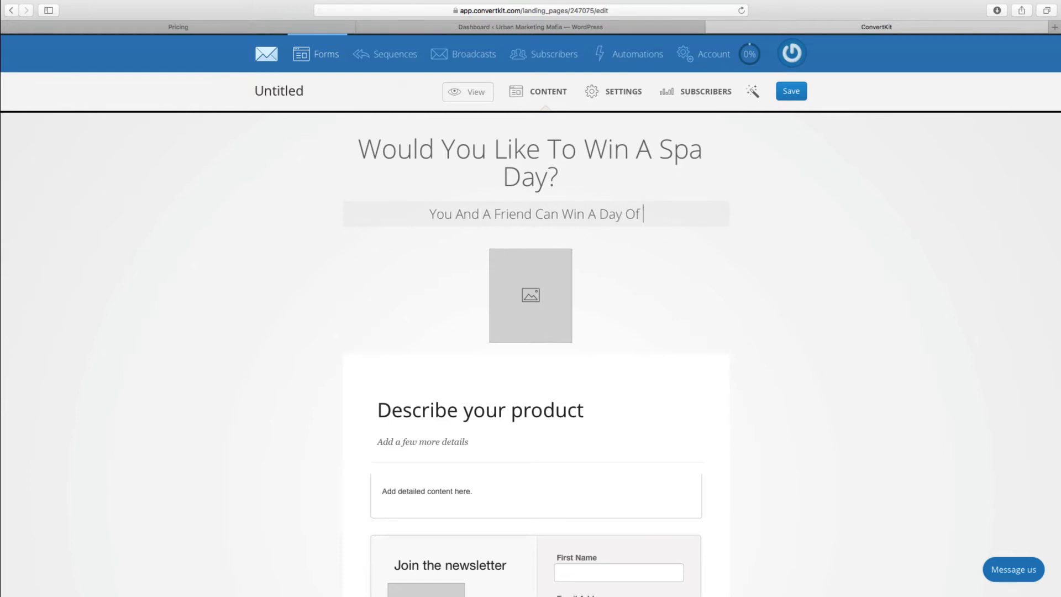
{"action": "type", "text": "Pampering!"}
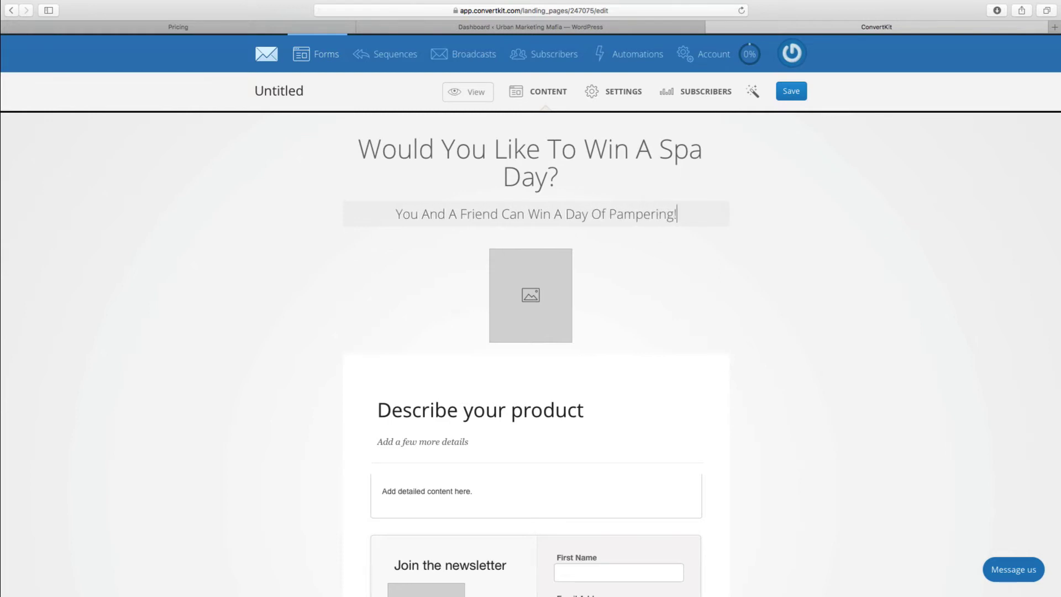
Upload Image - Square.png from the Desktop into the image placeholder
{"action": "left_click", "coordinate": [533, 298]}
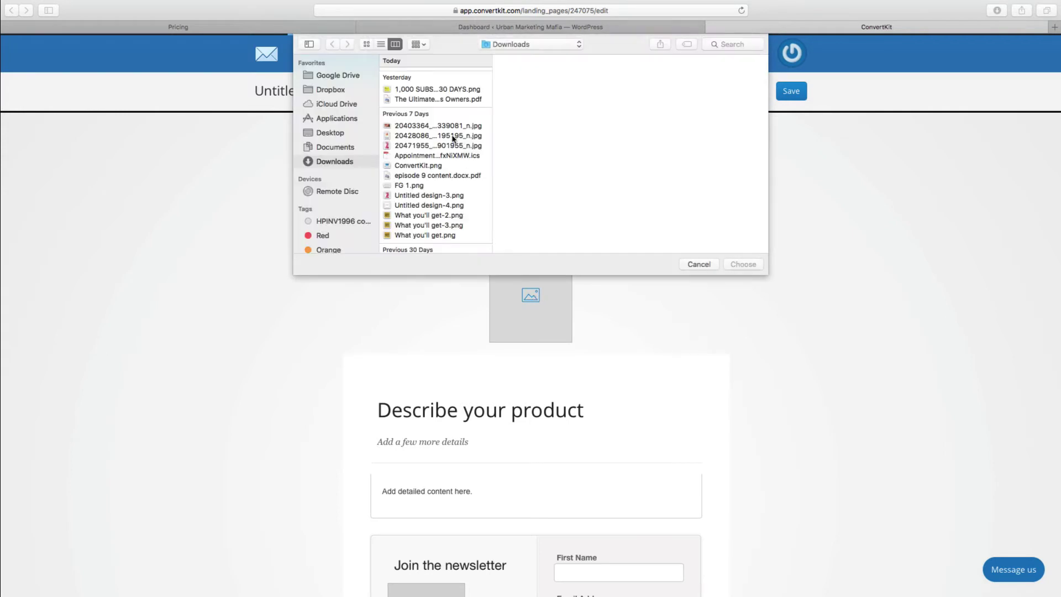
{"action": "scroll", "coordinate": [449, 170], "scroll_direction": "down", "scroll_amount": 2}
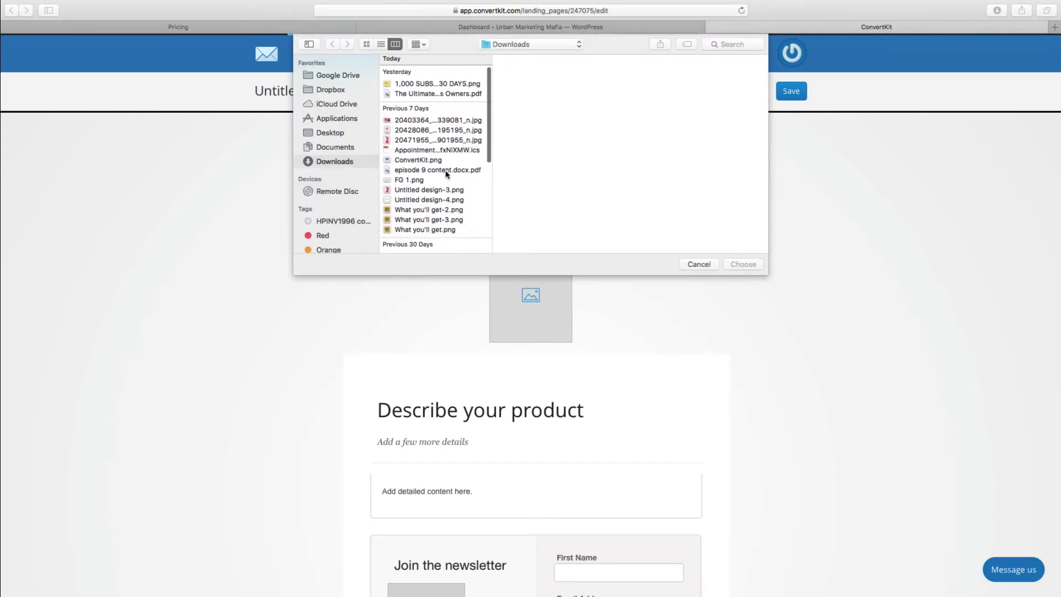
{"action": "scroll", "coordinate": [447, 174], "scroll_direction": "down", "scroll_amount": 2}
{"action": "left_click", "coordinate": [339, 133]}
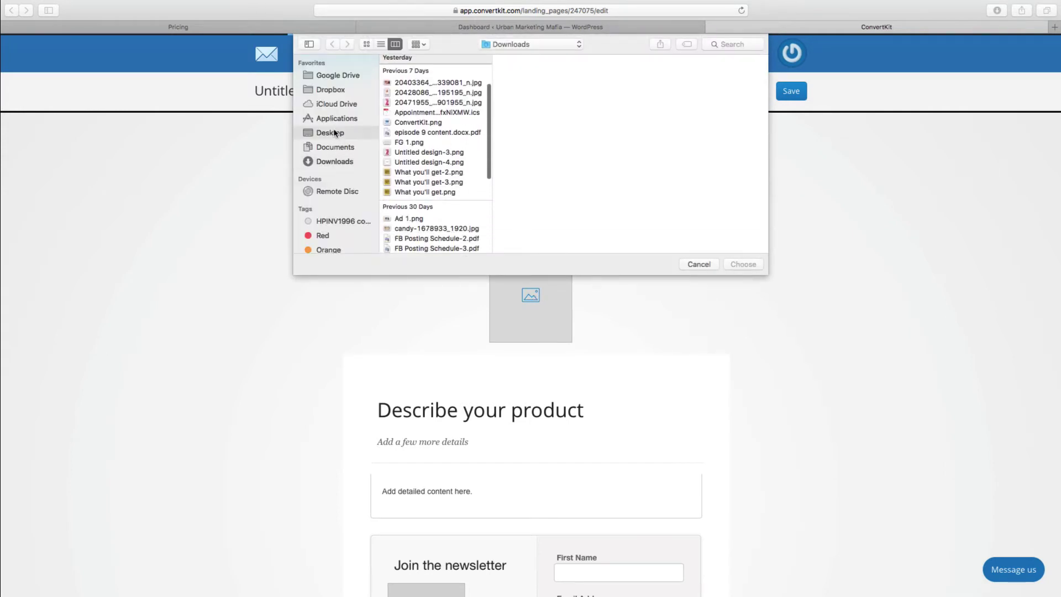
{"action": "left_click", "coordinate": [420, 74]}
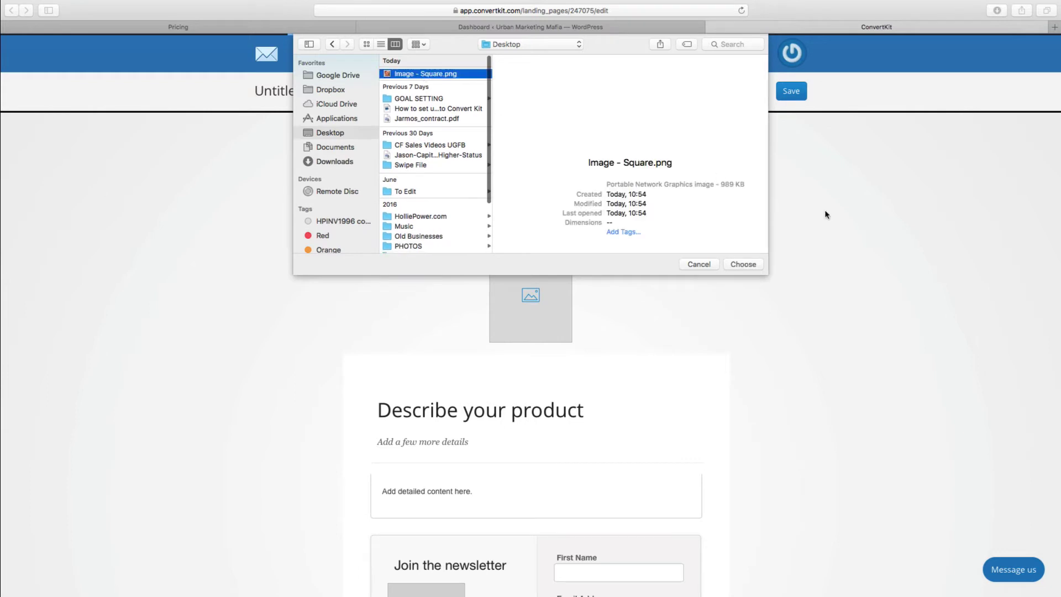
{"action": "left_click", "coordinate": [742, 264]}
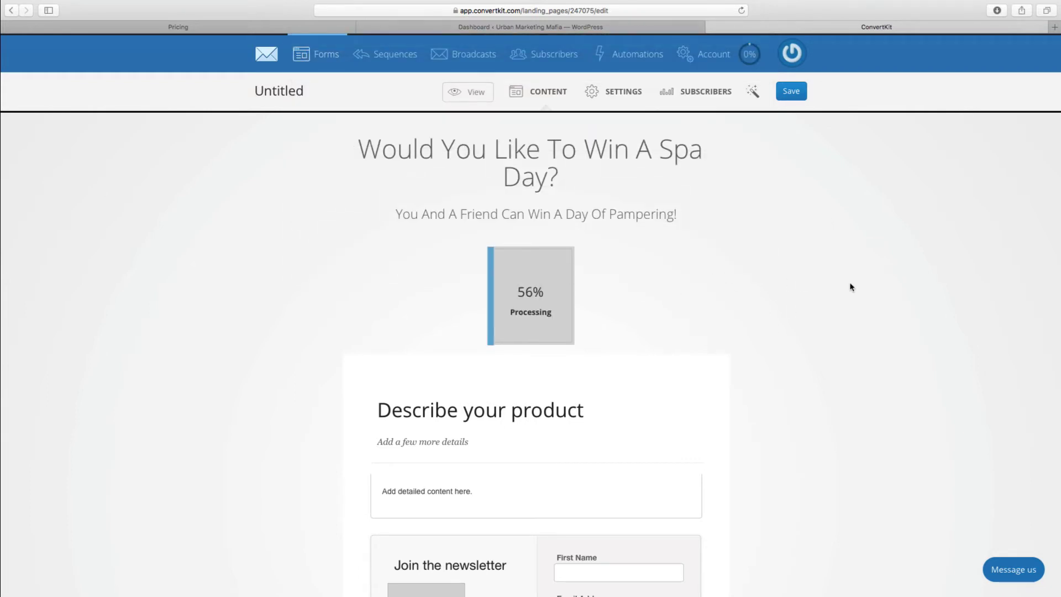
{"action": "scroll", "coordinate": [850, 283], "scroll_direction": "down", "scroll_amount": 2}
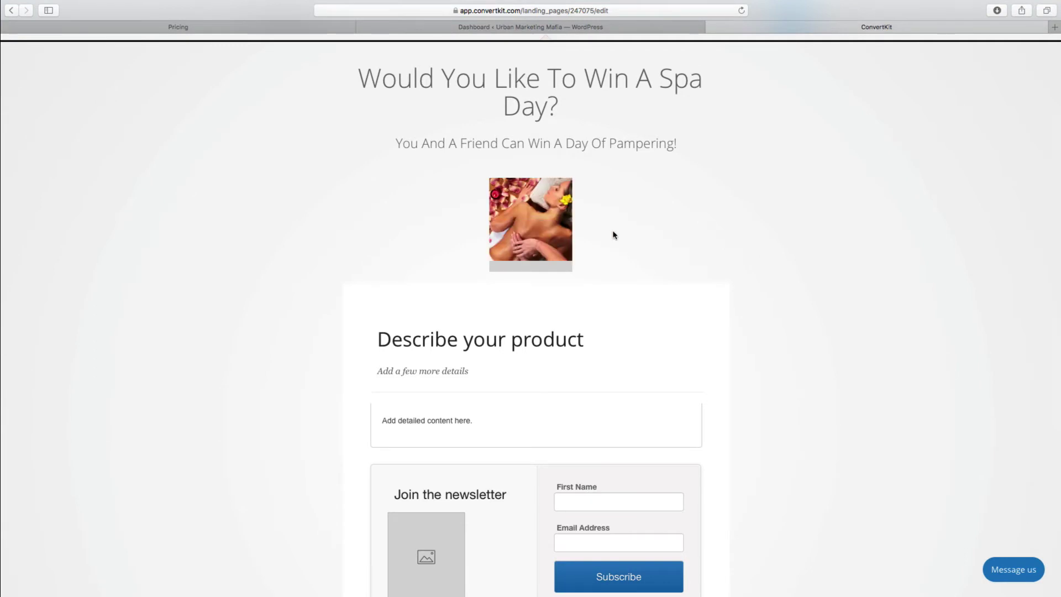
Rewrite the content heading as 'You can win a spa day in our monthly prize draw…' about unwinding with a friend
{"action": "scroll", "coordinate": [614, 234], "scroll_direction": "down", "scroll_amount": 2}
{"action": "triple_click", "coordinate": [548, 293]}
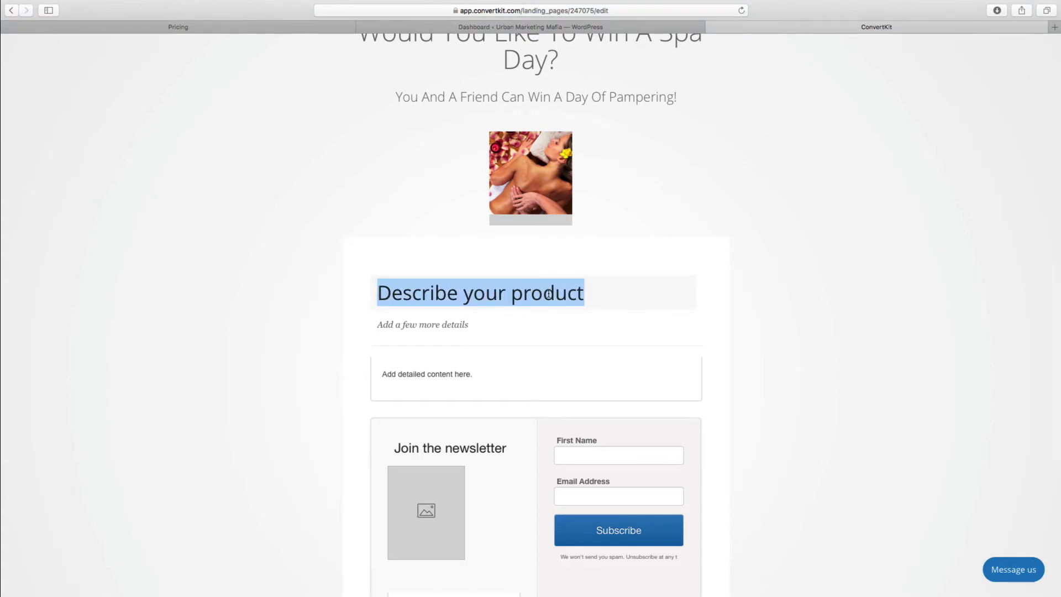
{"action": "type", "text": "You a"}
{"action": "key", "text": "BackSpace"}
{"action": "type", "text": "can win a spa "}
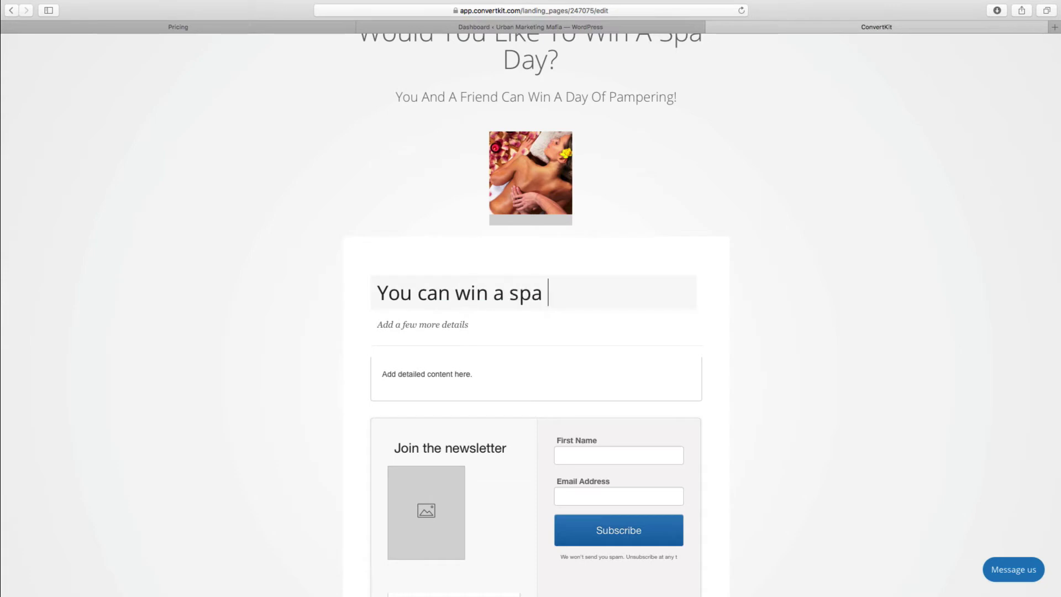
{"action": "type", "text": "day in our mon"}
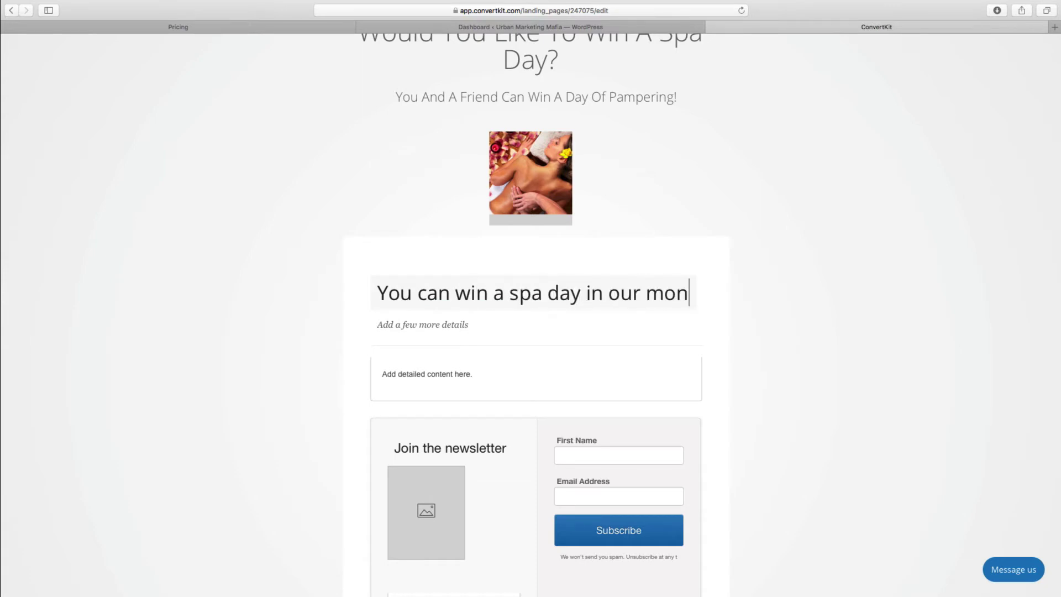
{"action": "type", "text": "thly priz"}
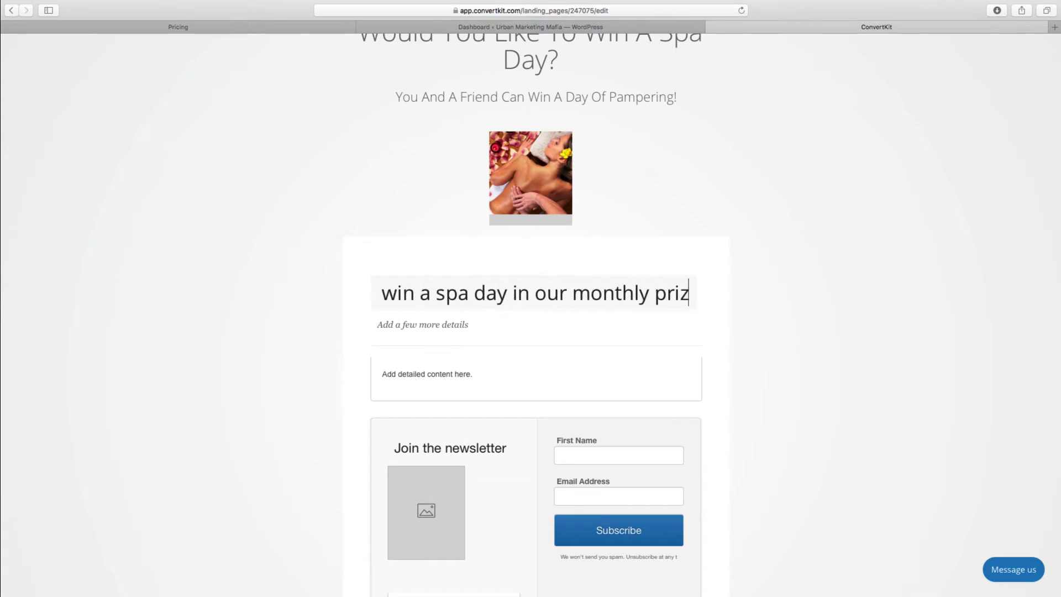
{"action": "type", "text": "e daraw an"}
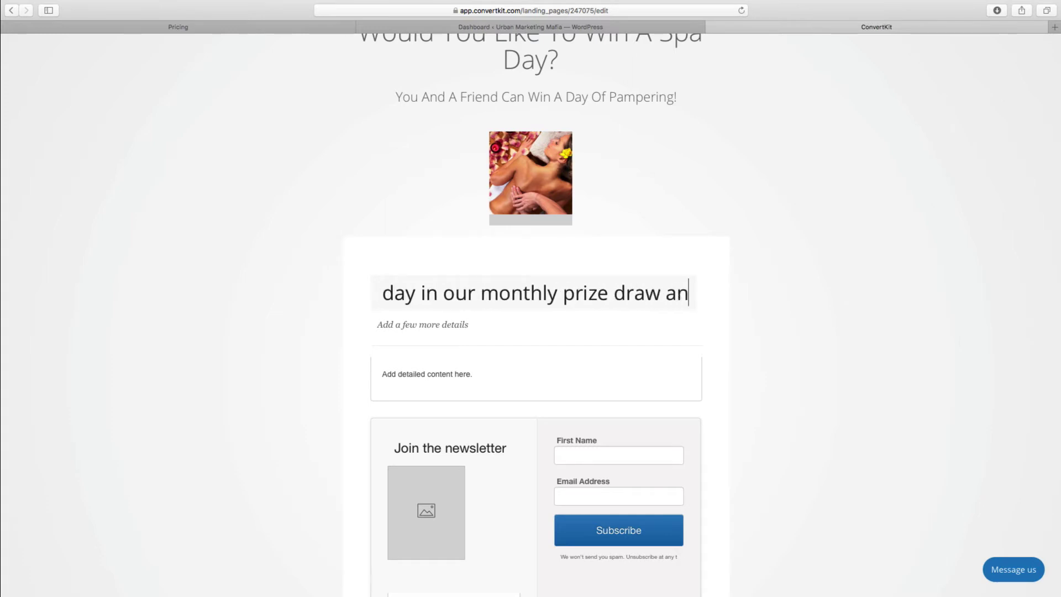
{"action": "type", "text": "d you ca"}
{"action": "key", "text": "BackSpace"}
{"action": "key", "text": "BackSpace"}
{"action": "type", "text": "and a friend can "}
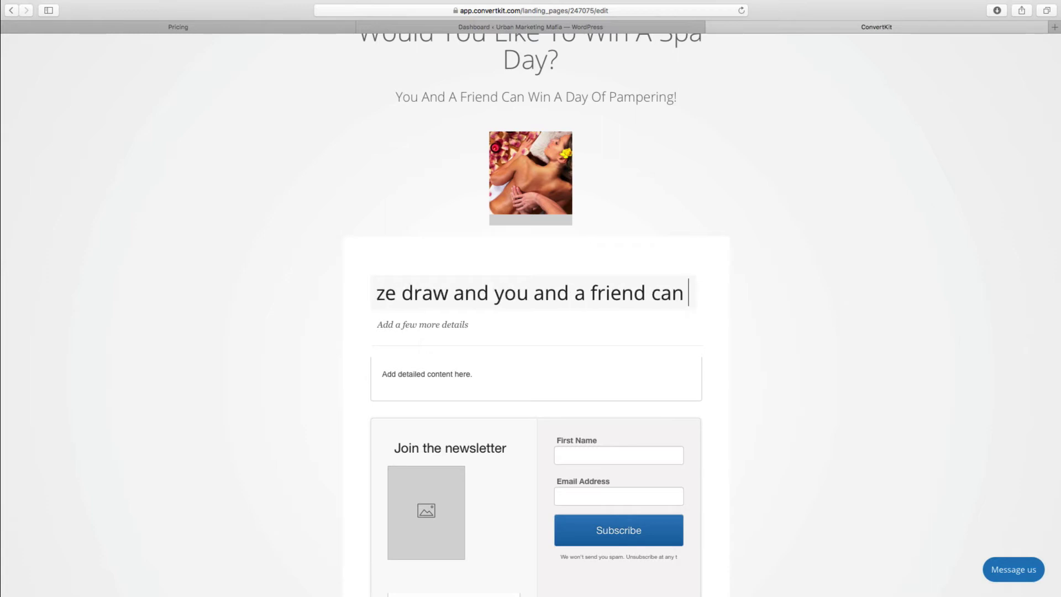
{"action": "type", "text": "unwind for the day..."}
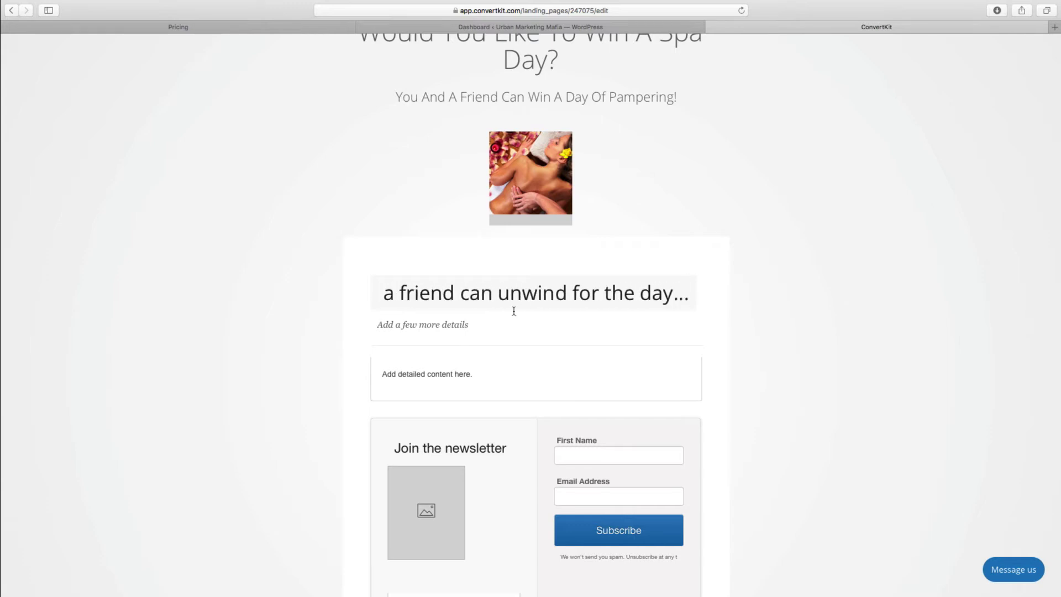
Fill the subheading with repeated 'blah' filler text
{"action": "triple_click", "coordinate": [456, 325]}
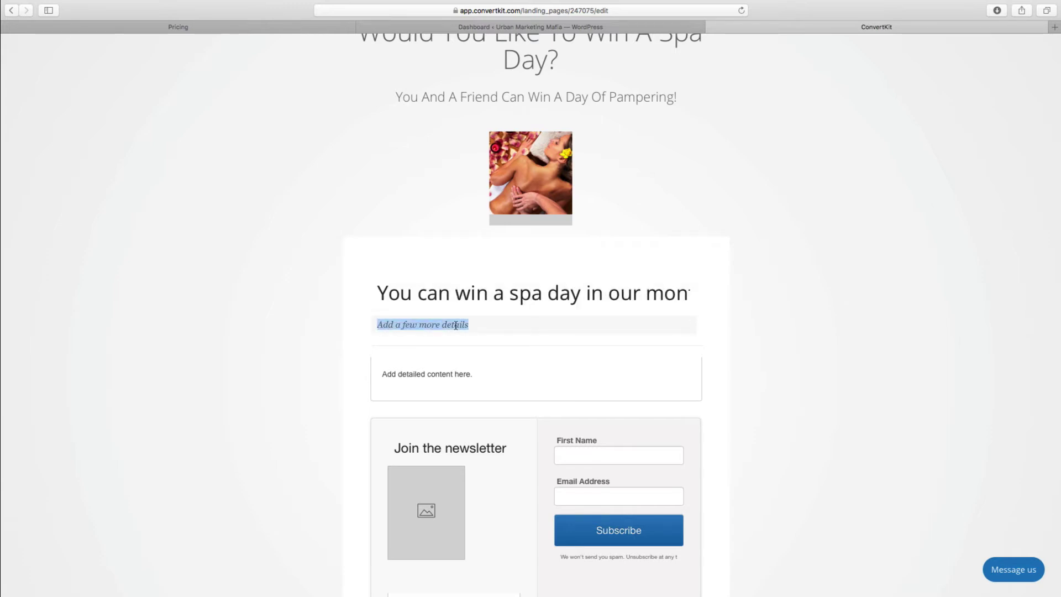
{"action": "type", "text": "B"}
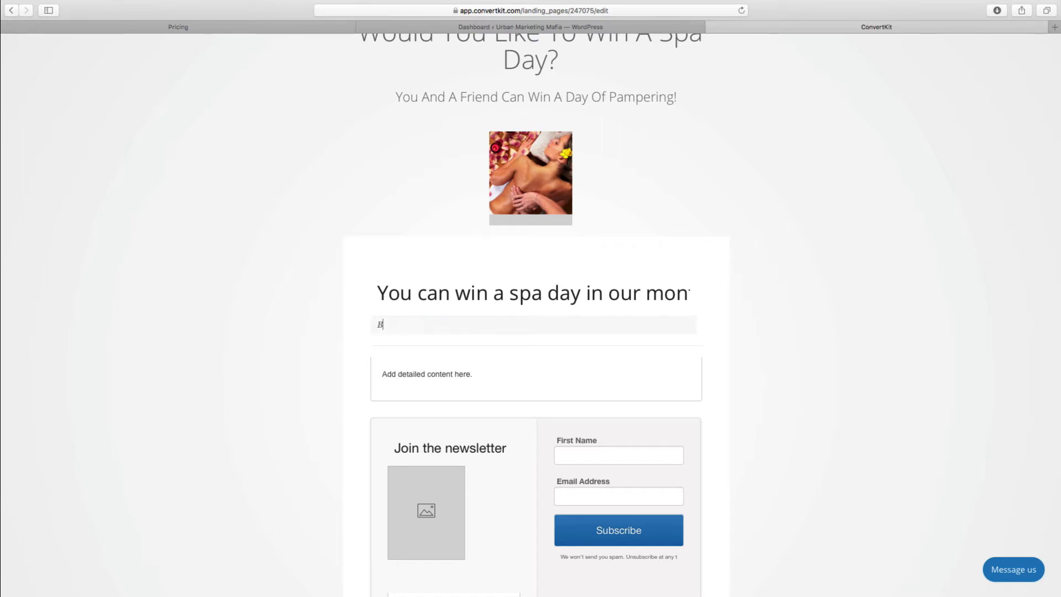
{"action": "type", "text": "lab b"}
{"action": "type", "text": "h bl"}
{"action": "key", "text": "BackSpace"}
{"action": "key", "text": "BackSpace"}
{"action": "type", "text": "ah"}
{"action": "left_click_drag", "start_coordinate": [398, 324], "coordinate": [529, 332]}
{"action": "key", "text": "super+c"}
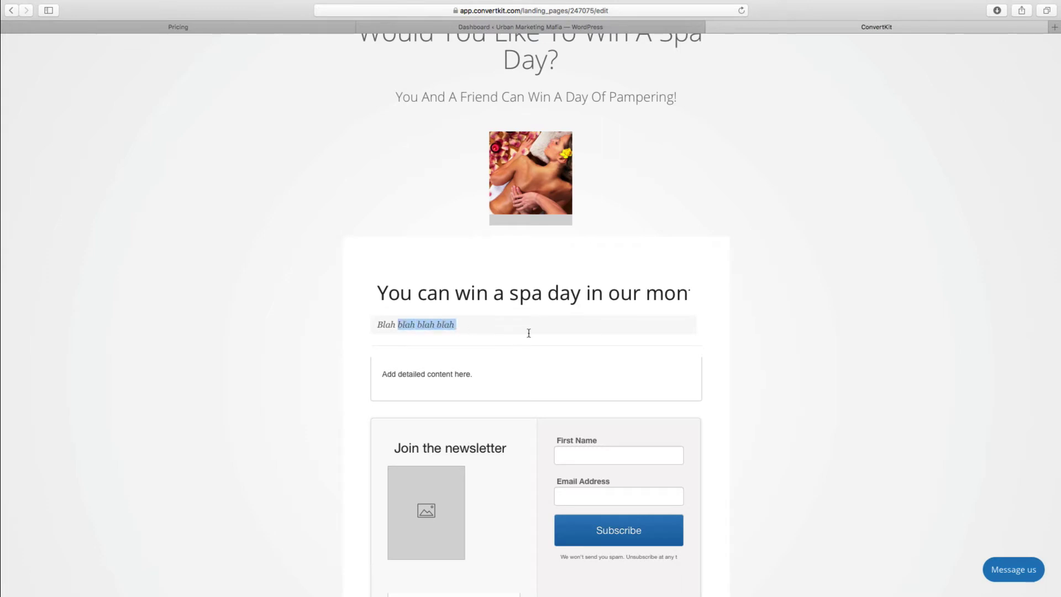
{"action": "left_click", "coordinate": [487, 331]}
{"action": "key", "text": "super+v"}
{"action": "key", "text": "super+v"}
{"action": "key", "text": "super+v"}
{"action": "key", "text": "super+v"}
{"action": "key", "text": "super+v"}
{"action": "key", "text": "super+v"}
{"action": "key", "text": "super+v"}
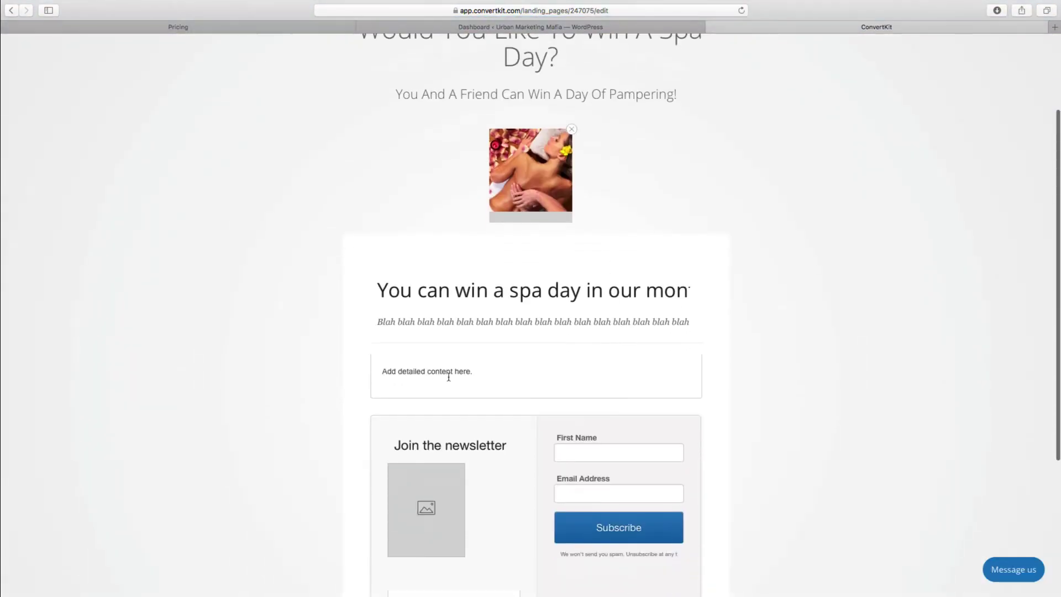
Replace the detailed content placeholder with a long run of 'blah' filler
{"action": "left_click", "coordinate": [473, 370]}
{"action": "left_click_drag", "start_coordinate": [472, 370], "coordinate": [301, 372]}
{"action": "key", "text": "super+v"}
{"action": "type", "text": "blah blah blah blah blah blah blah blah blah blah blah blah "}
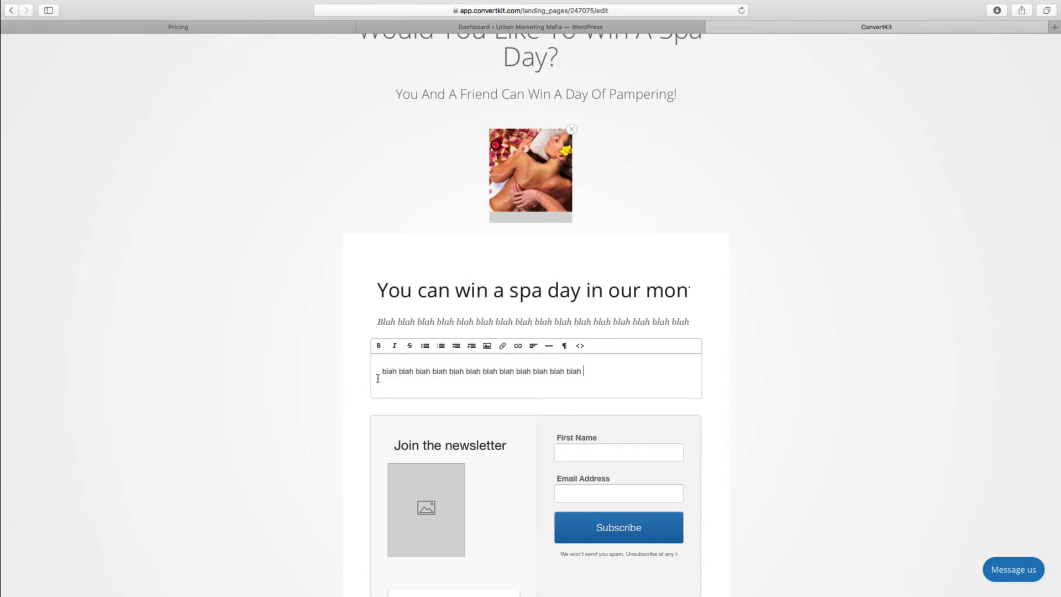
{"action": "type", "text": "blah blah blah blah blah blah blah blah blah blah blah blah blah blah blah blah blah blah blah blah blah blah blah blah blah blah blah blah blah blah blah blah blah blah blah blah blah blah blah blah blah blah blah blah blah "}
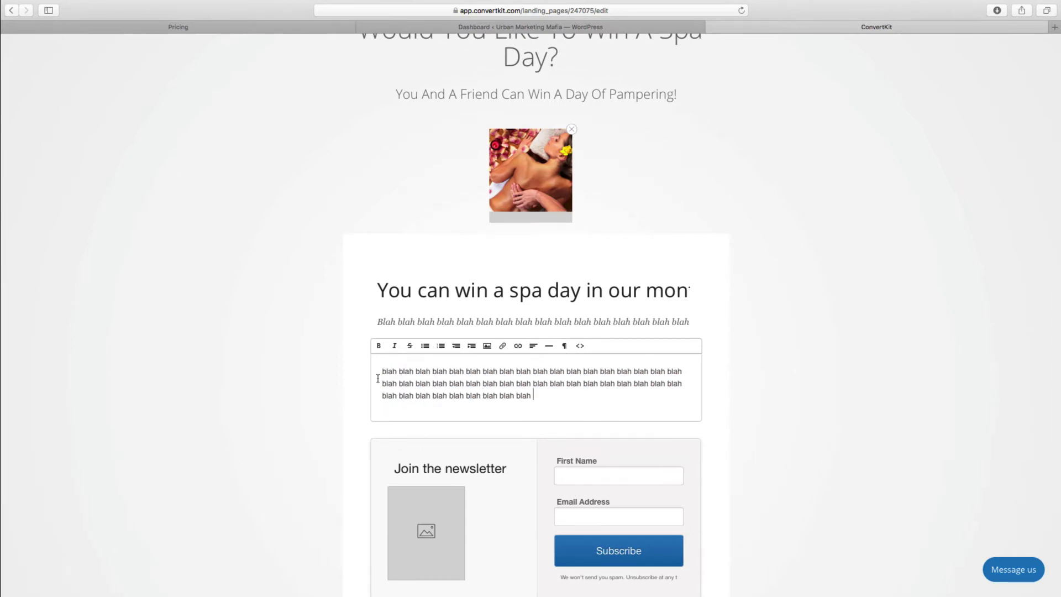
{"action": "type", "text": "blah blah blah blah blah blah blah blah blah blah blah blah blah blah blah blah blah blah blah blah blah"}
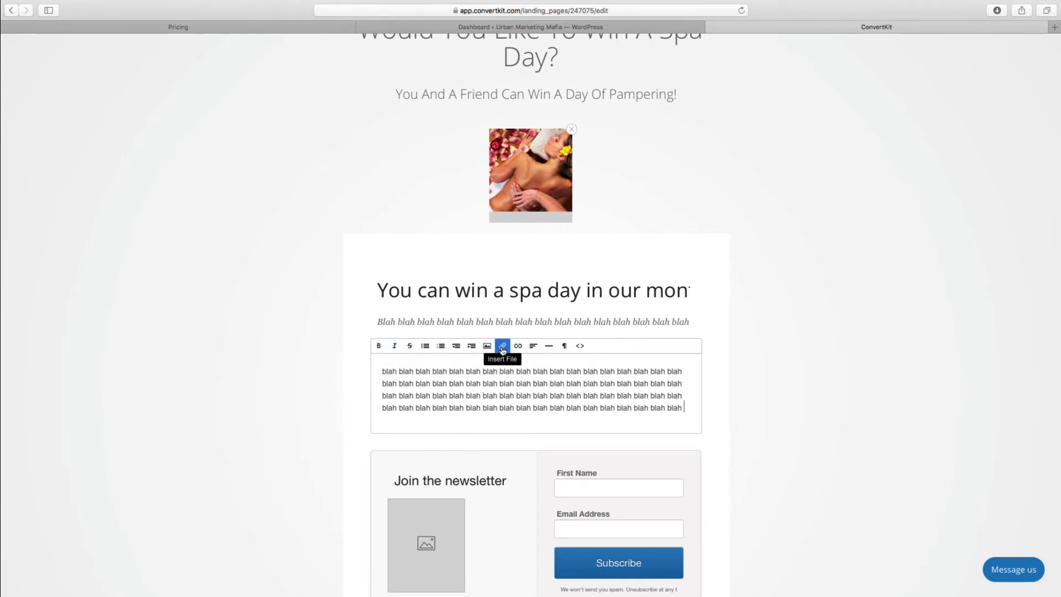
{"action": "scroll", "coordinate": [577, 381], "scroll_direction": "down", "scroll_amount": 3}
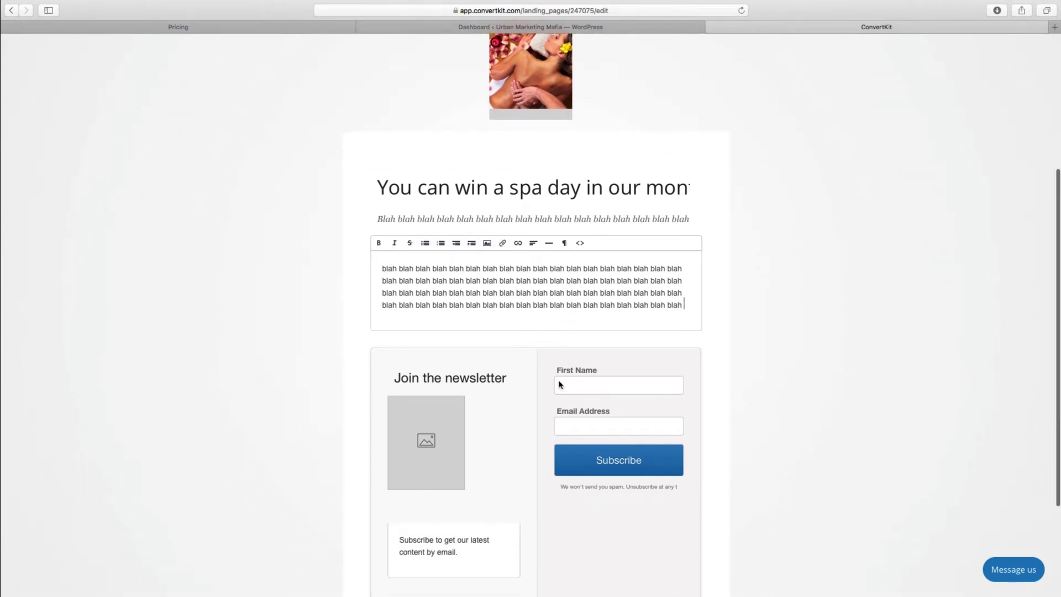
{"action": "left_click", "coordinate": [490, 310]}
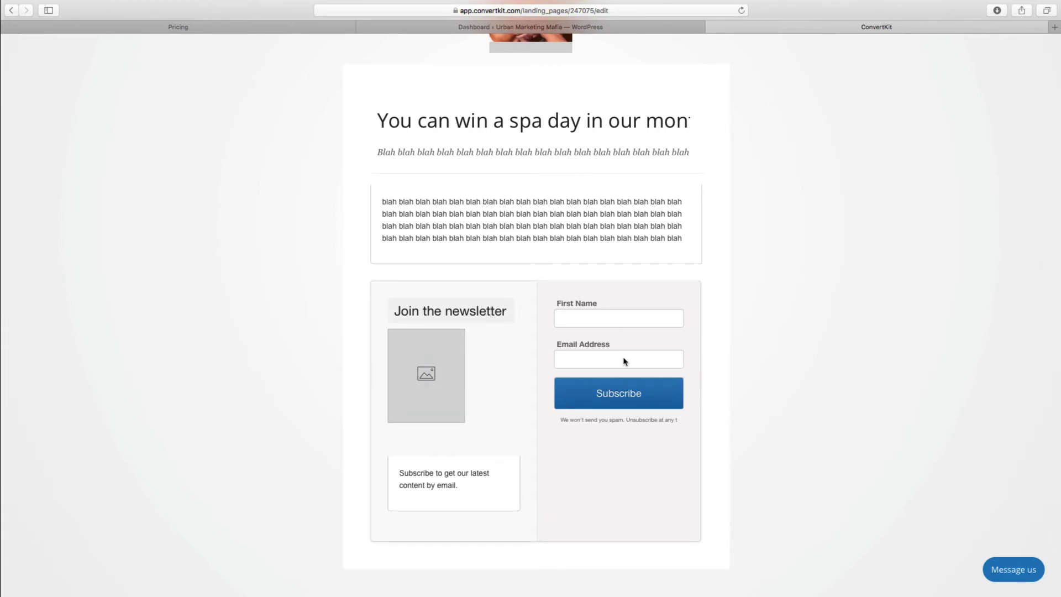
{"action": "scroll", "coordinate": [623, 362], "scroll_direction": "up", "scroll_amount": 5}
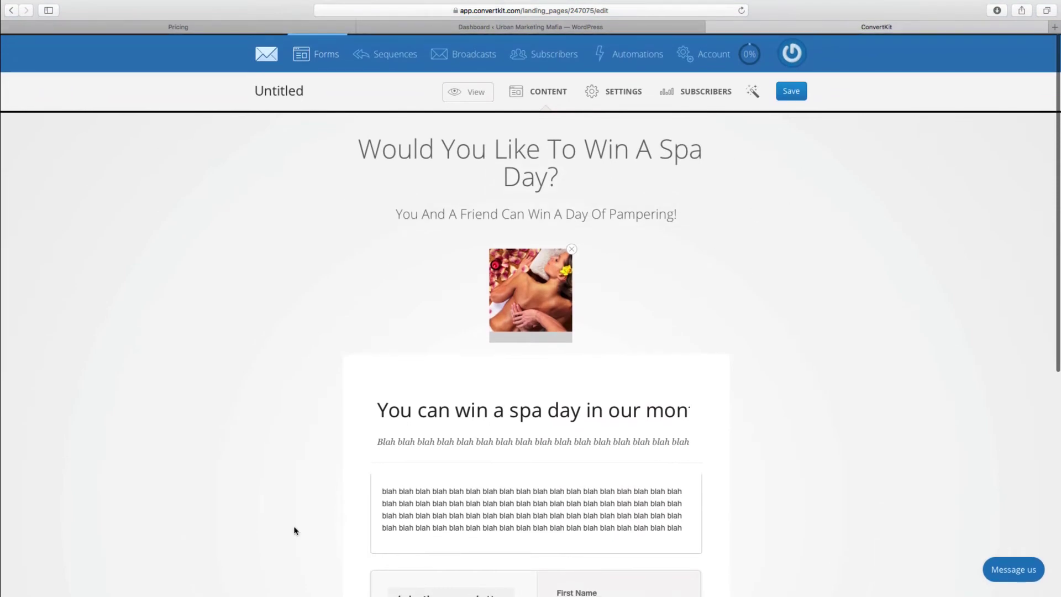
{"action": "scroll", "coordinate": [428, 354], "scroll_direction": "down", "scroll_amount": 7}
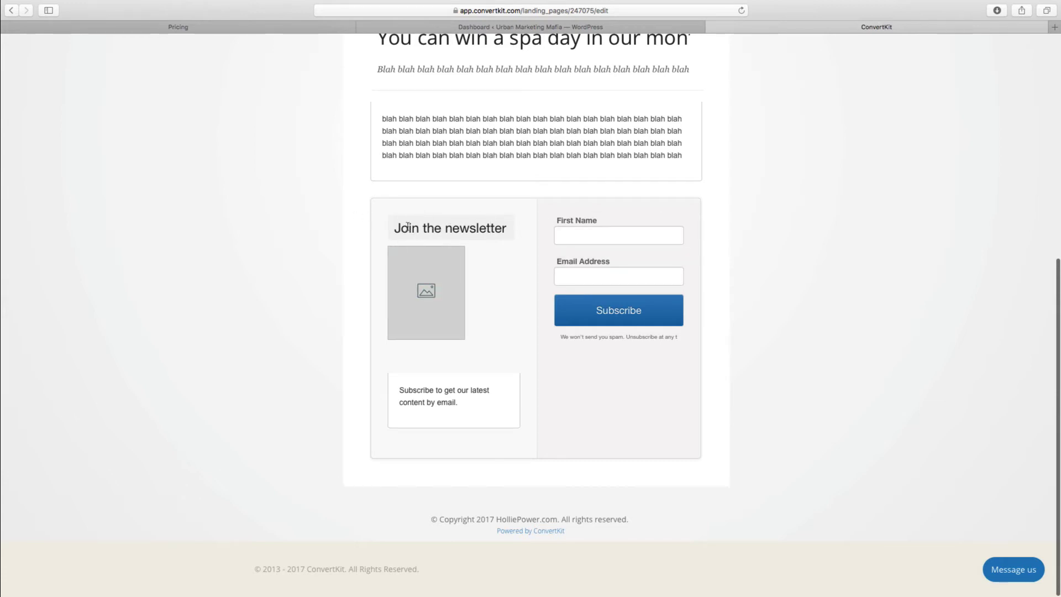
Head the signup box 'Win A Spa Day For Two!' with text 'Enter your details for a chance to win in our monthly prize draw!'
{"action": "left_click_drag", "start_coordinate": [400, 227], "coordinate": [640, 221]}
{"action": "type", "text": "Win A "}
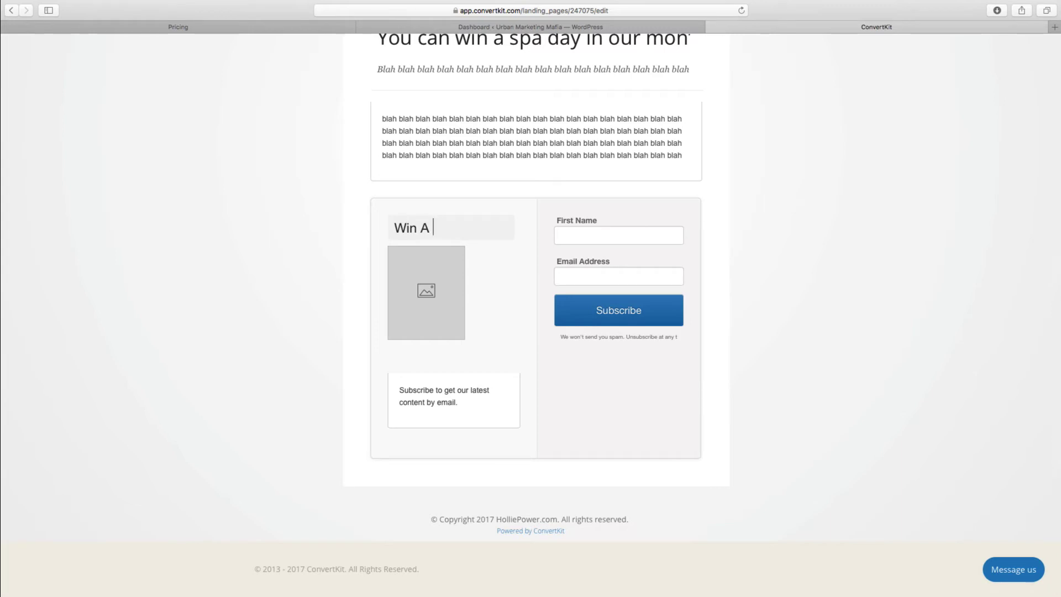
{"action": "type", "text": "Spa Day For Two!"}
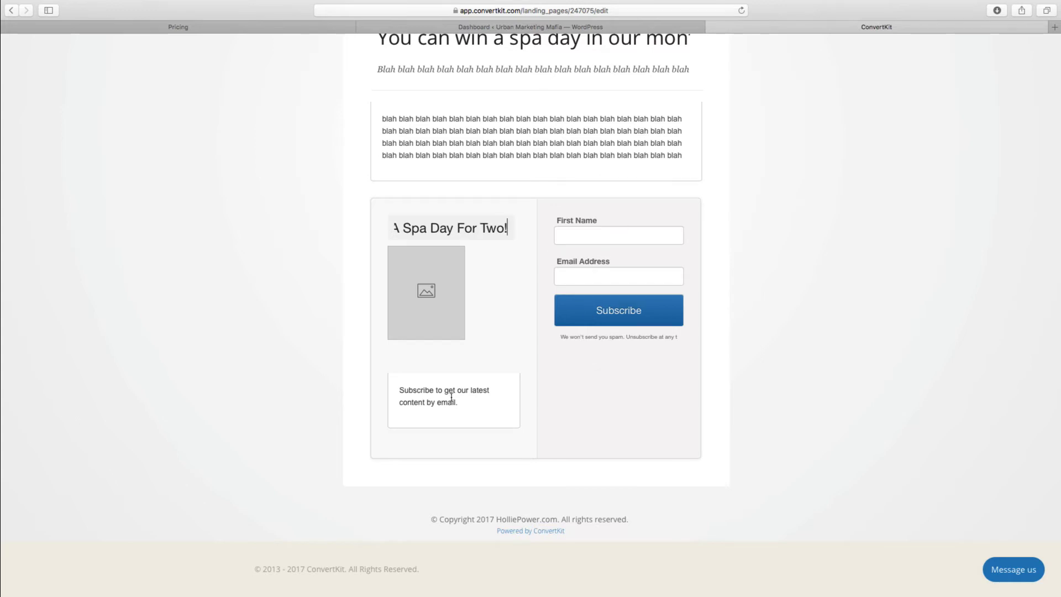
{"action": "left_click", "coordinate": [473, 399]}
{"action": "left_click_drag", "start_coordinate": [485, 405], "coordinate": [391, 383]}
{"action": "type", "text": "Enter"}
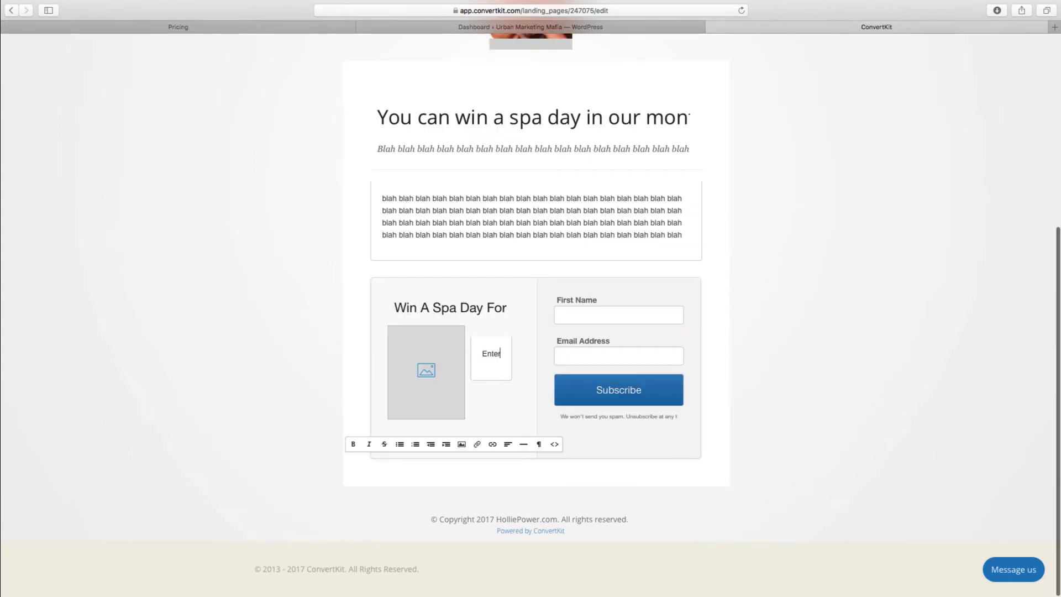
{"action": "type", "text": " your details for a"}
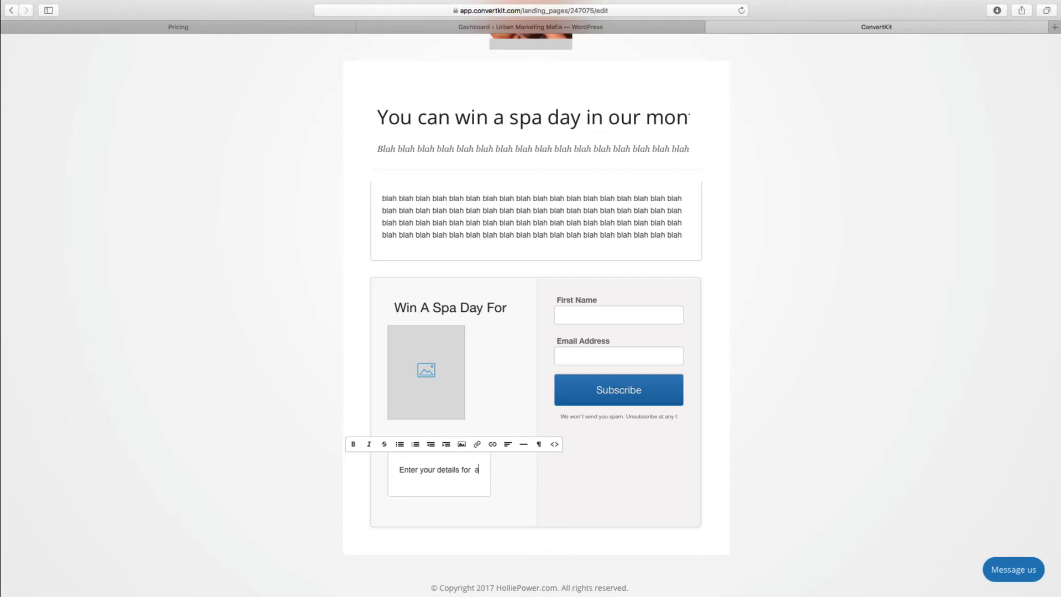
{"action": "type", "text": " chance to win in our monthly prize d"}
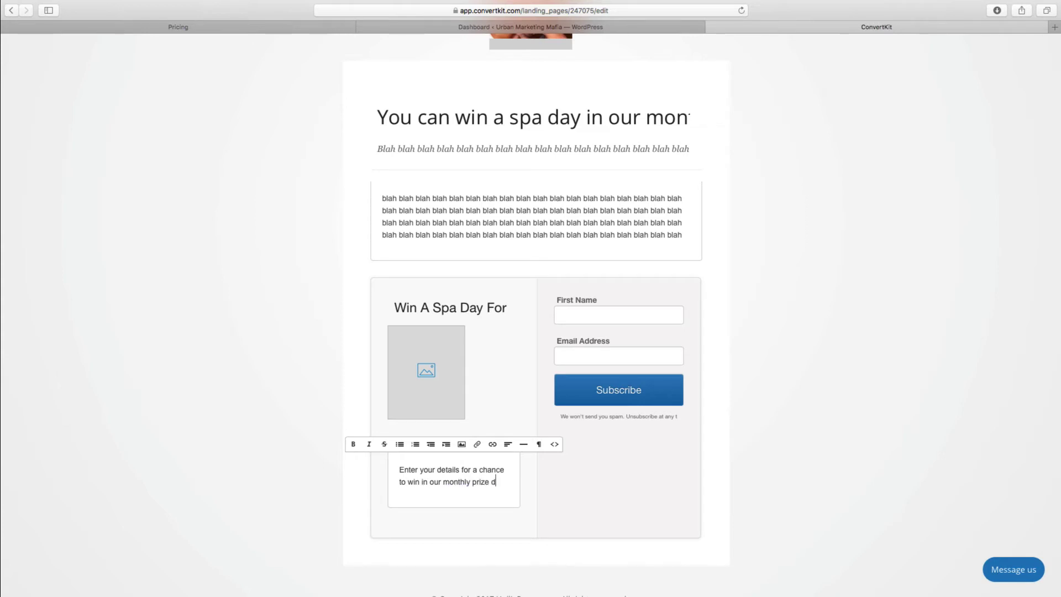
{"action": "type", "text": "raw!"}
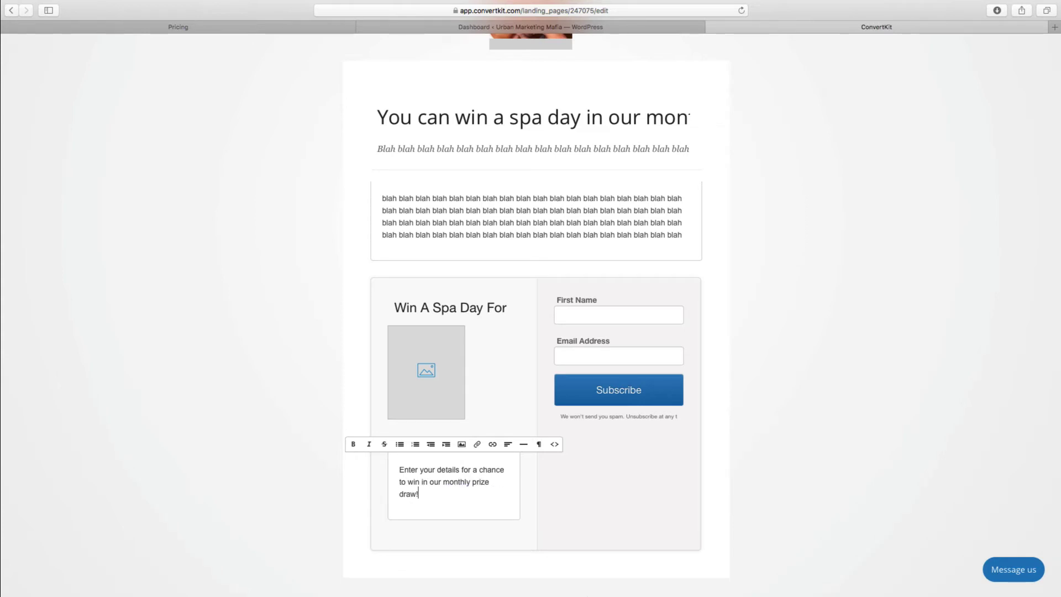
{"action": "left_click", "coordinate": [611, 498]}
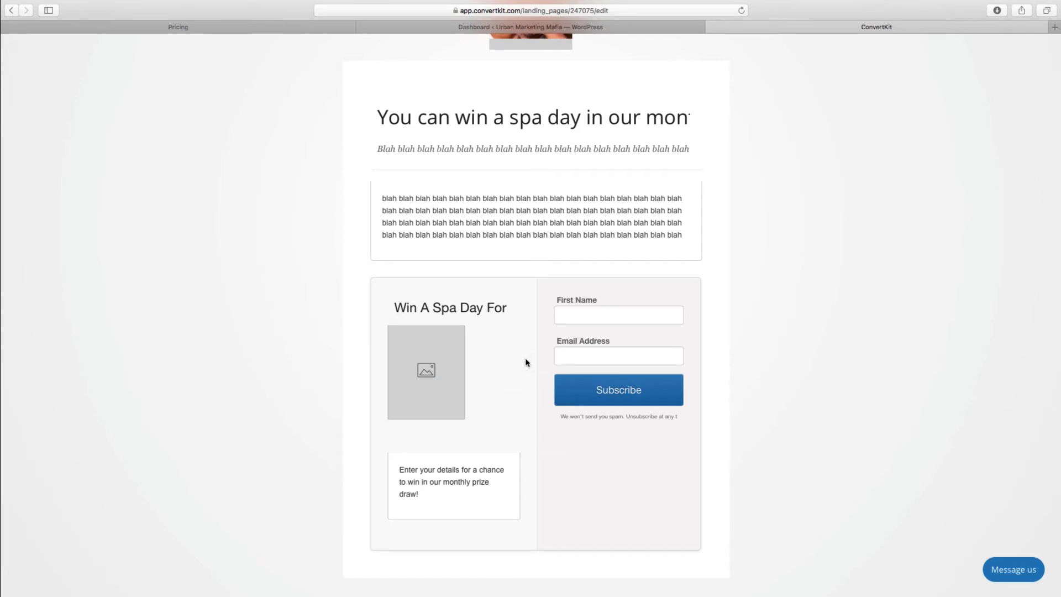
{"action": "scroll", "coordinate": [525, 363], "scroll_direction": "down", "scroll_amount": 1}
{"action": "scroll", "coordinate": [526, 362], "scroll_direction": "down", "scroll_amount": 3}
{"action": "scroll", "coordinate": [480, 301], "scroll_direction": "up", "scroll_amount": 10}
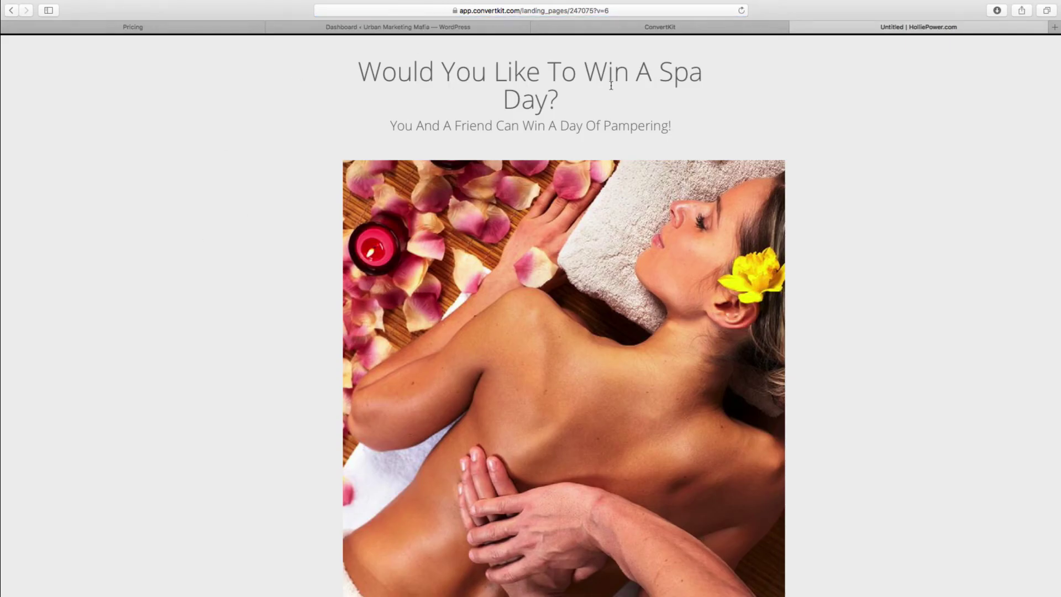
{"action": "scroll", "coordinate": [318, 272], "scroll_direction": "down", "scroll_amount": 10}
{"action": "scroll", "coordinate": [316, 268], "scroll_direction": "down", "scroll_amount": 2}
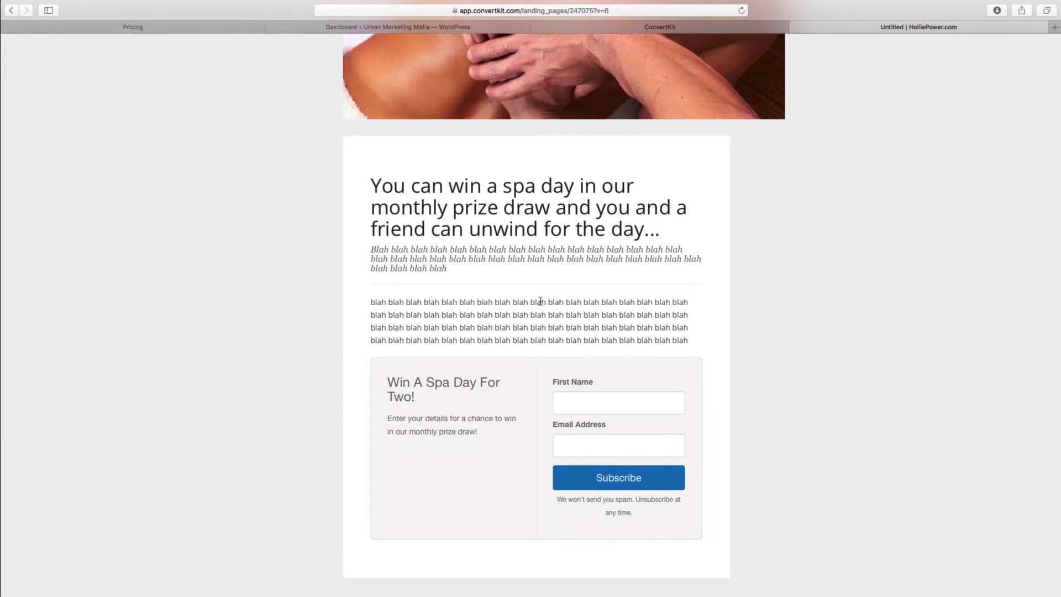
{"action": "scroll", "coordinate": [260, 260], "scroll_direction": "down", "scroll_amount": 2}
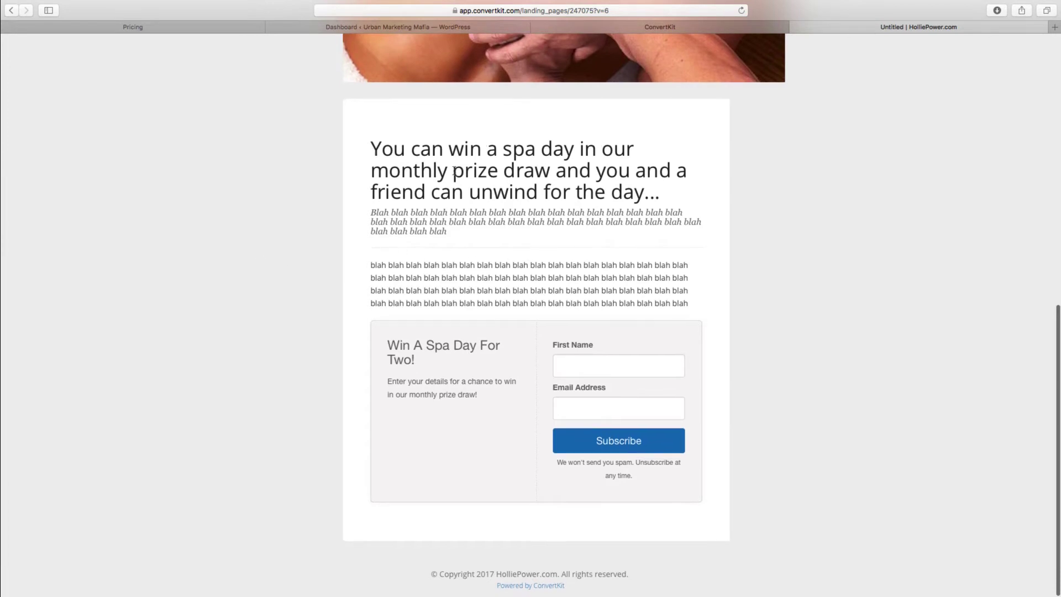
{"action": "scroll", "coordinate": [353, 243], "scroll_direction": "up", "scroll_amount": 15}
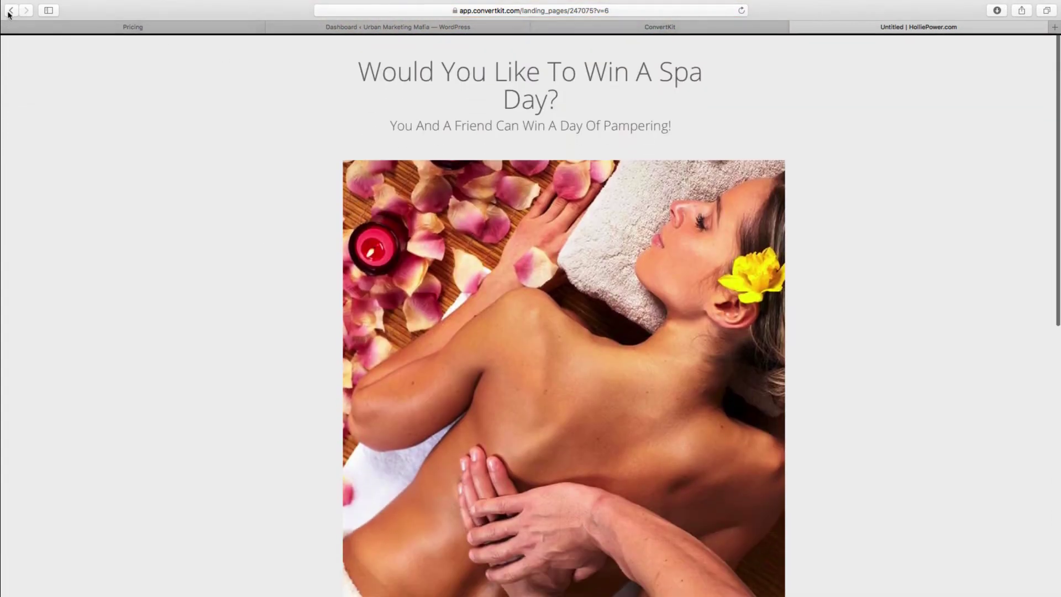
{"action": "left_click", "coordinate": [654, 26]}
Name the landing page 'Win A Spa Day' and make it just a form to embed on a site
{"action": "left_click", "coordinate": [796, 27]}
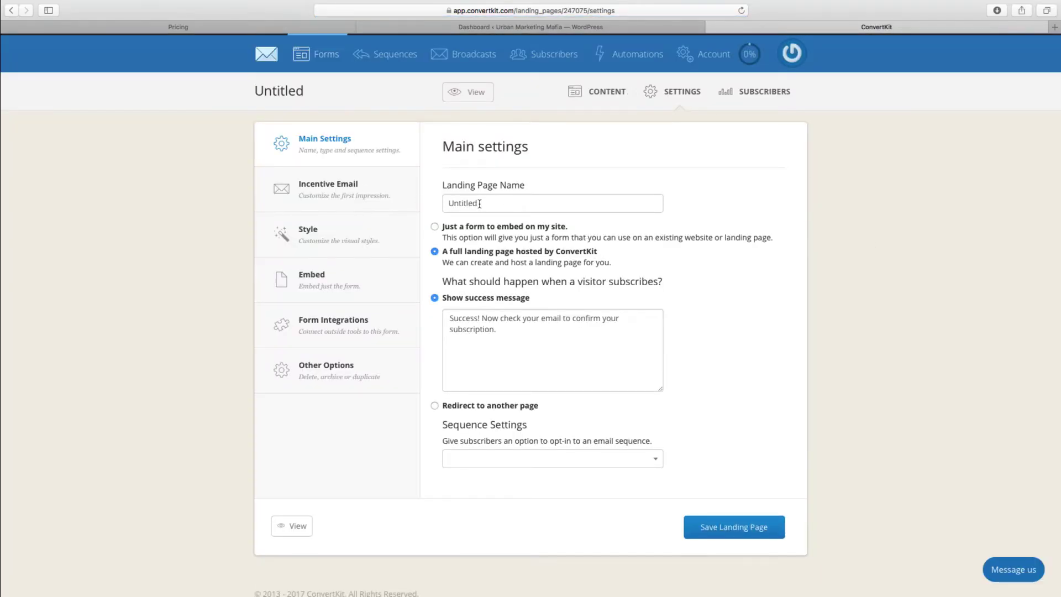
{"action": "double_click", "coordinate": [479, 204]}
{"action": "type", "text": "L"}
{"action": "type", "text": "Win A Spa Day"}
{"action": "scroll", "coordinate": [540, 231], "scroll_direction": "down", "scroll_amount": 1}
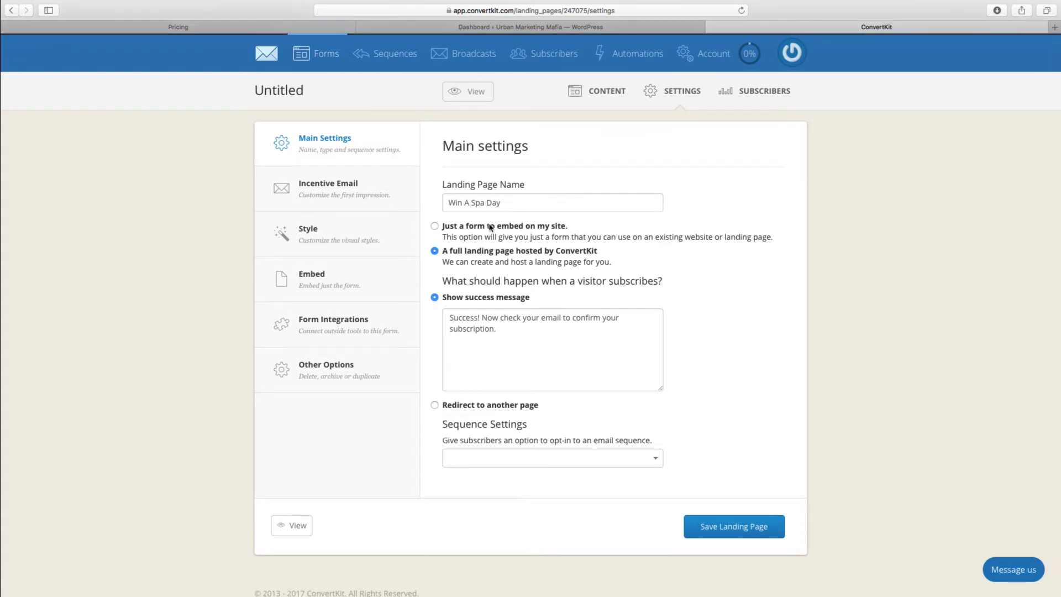
{"action": "scroll", "coordinate": [493, 226], "scroll_direction": "up", "scroll_amount": 1}
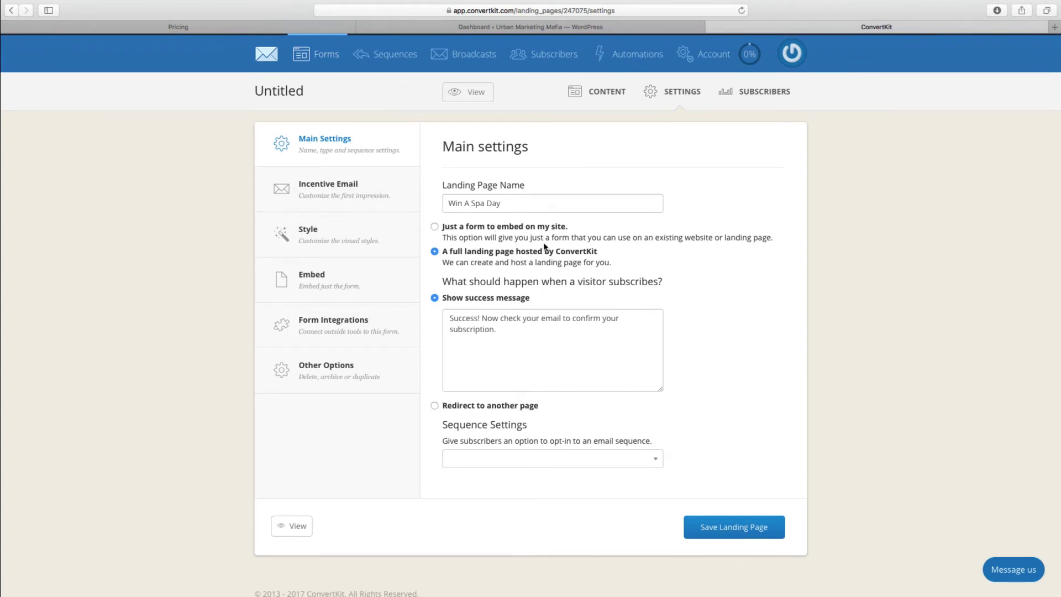
{"action": "scroll", "coordinate": [544, 247], "scroll_direction": "down", "scroll_amount": 1}
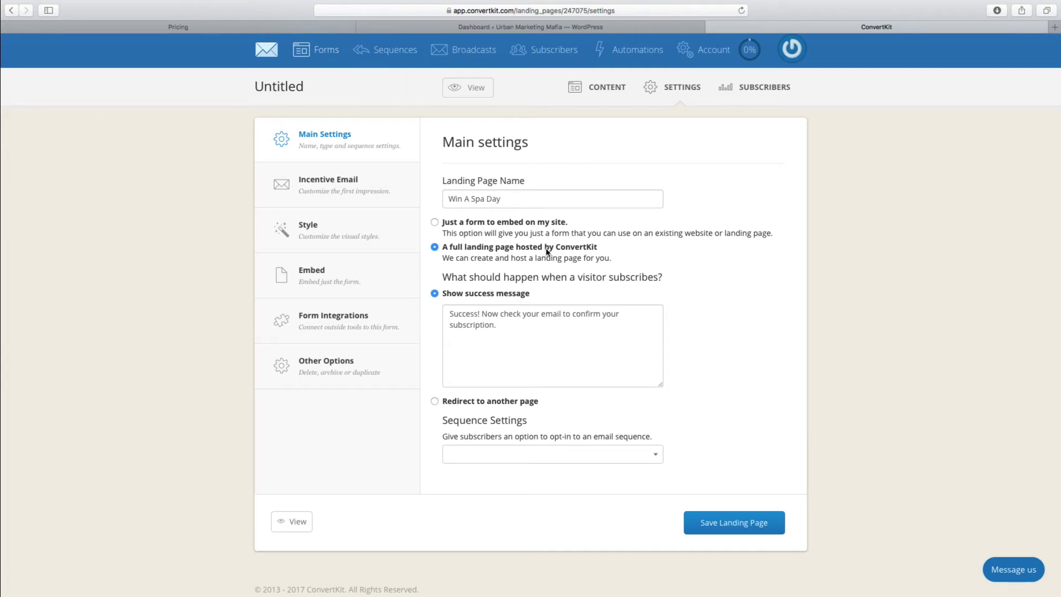
{"action": "left_click", "coordinate": [435, 223]}
{"action": "left_click_drag", "start_coordinate": [450, 315], "coordinate": [562, 365]}
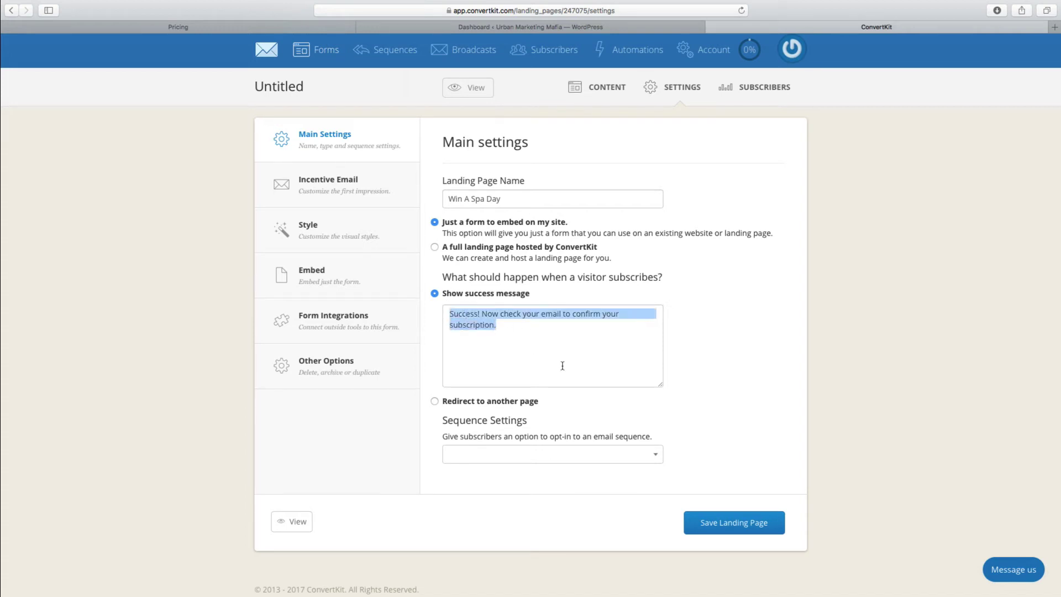
Reword the success message to 'Success! Your name is now in the hat to win a spa day for two. Good luck!'
{"action": "left_click", "coordinate": [507, 331]}
{"action": "left_click_drag", "start_coordinate": [482, 313], "coordinate": [485, 319]}
{"action": "type", "text": "Y"}
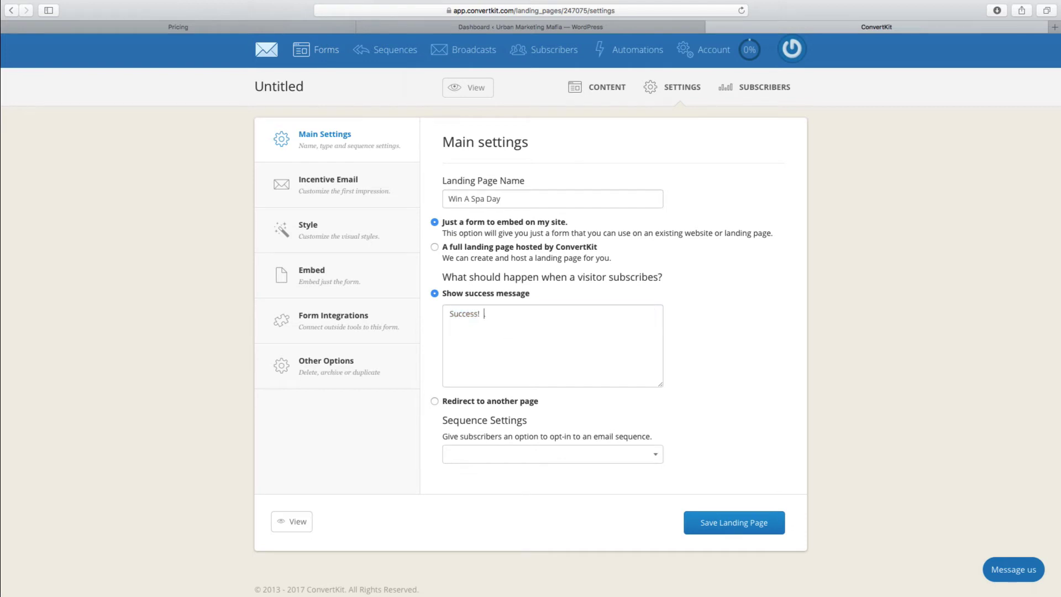
{"action": "type", "text": "our name is now in the hat to win a spa day o"}
{"action": "type", "text": "or two.  Good luck!"}
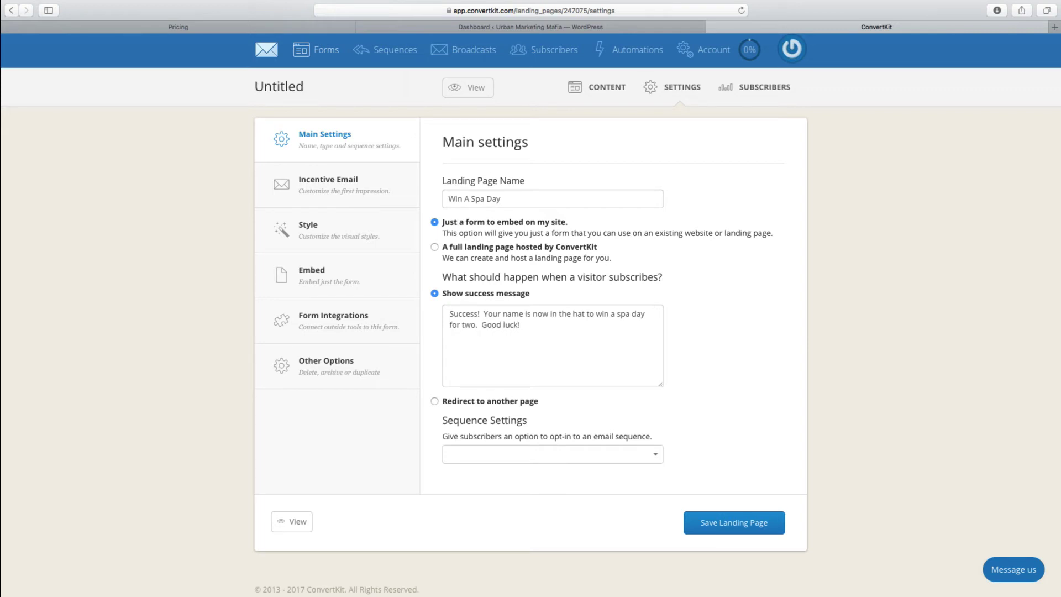
Try the Redirect option, revert to showing the success message, and open the sequence dropdown
{"action": "left_click", "coordinate": [434, 401]}
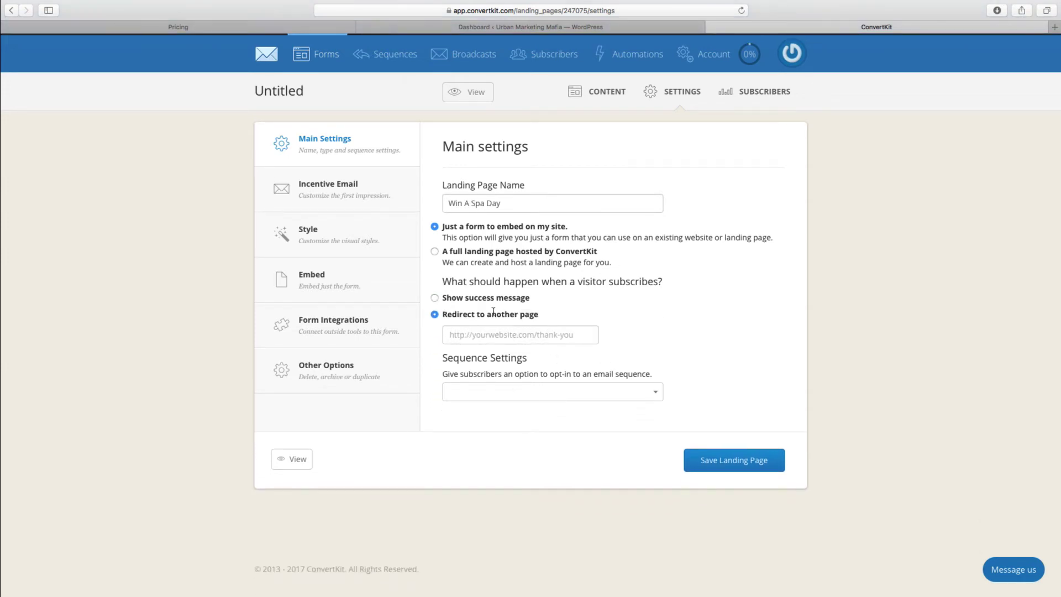
{"action": "left_click", "coordinate": [434, 299]}
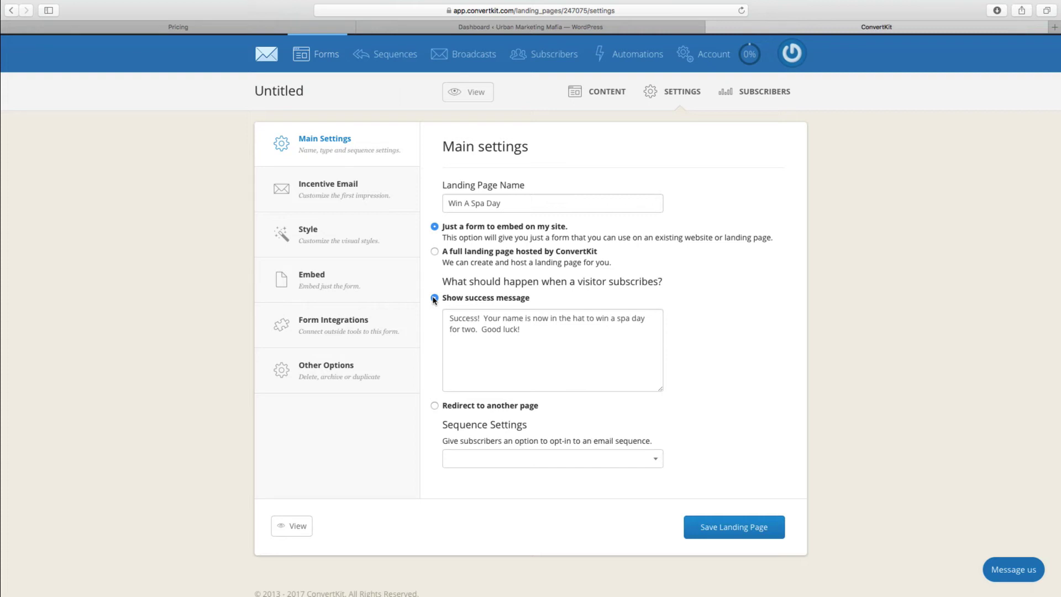
{"action": "scroll", "coordinate": [572, 303], "scroll_direction": "down", "scroll_amount": 1}
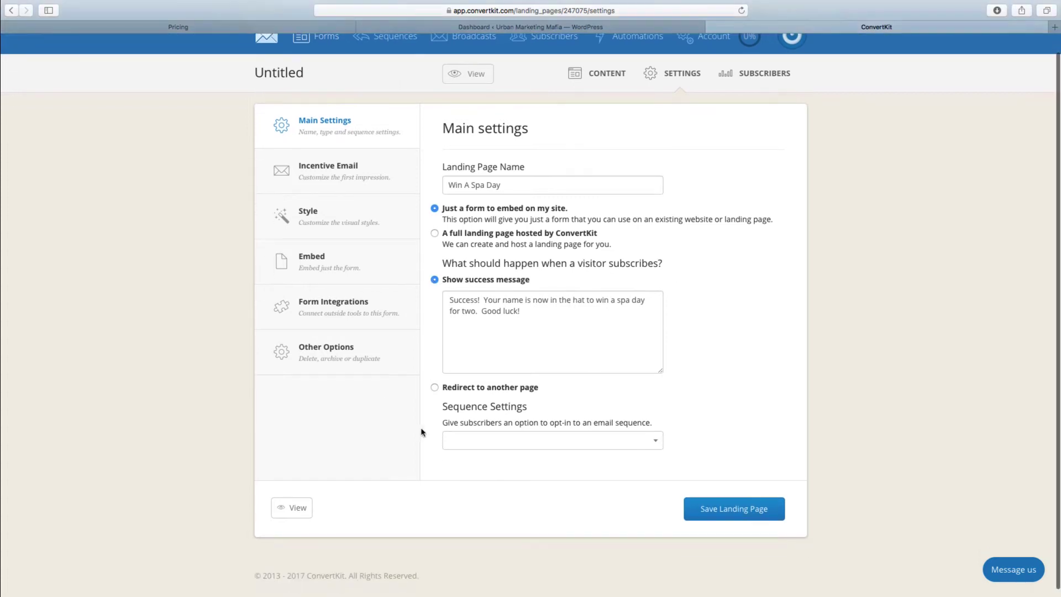
{"action": "left_click", "coordinate": [654, 443]}
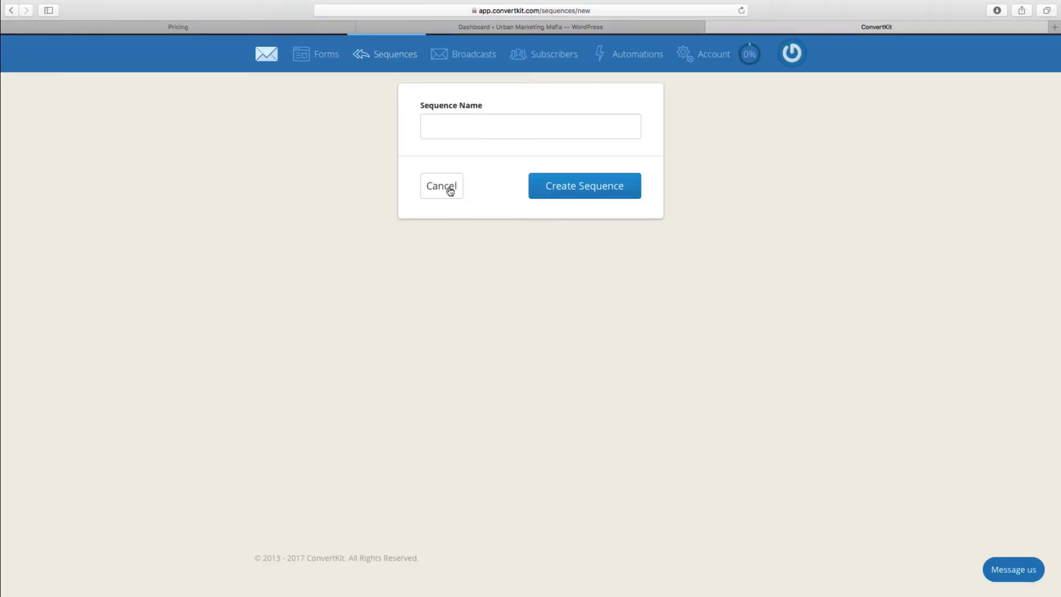
Cancel the new sequence and reopen the spa landing page's settings from the Forms list
{"action": "left_click", "coordinate": [450, 190]}
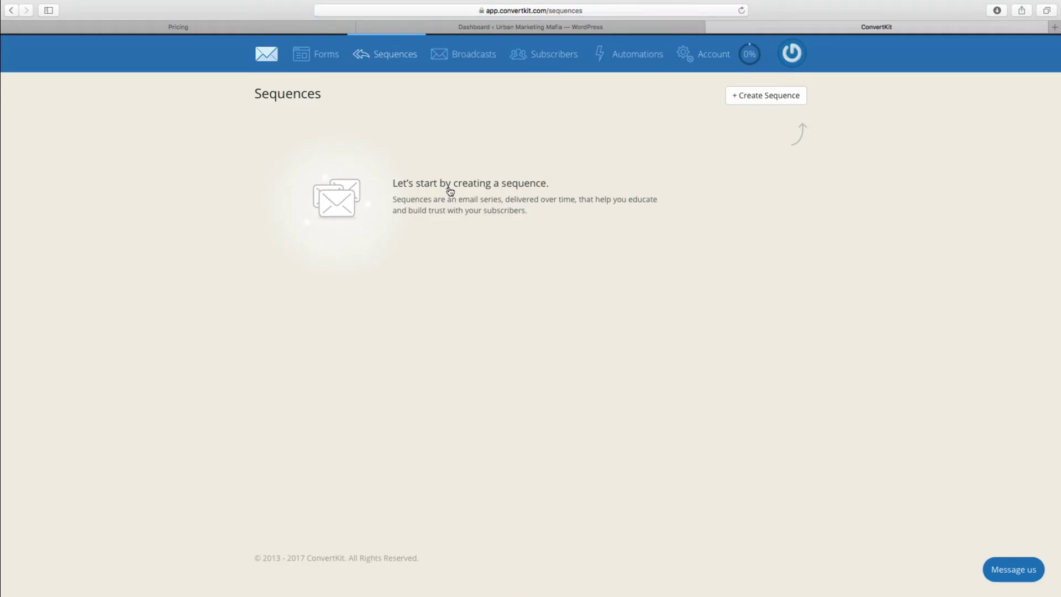
{"action": "left_click", "coordinate": [326, 59]}
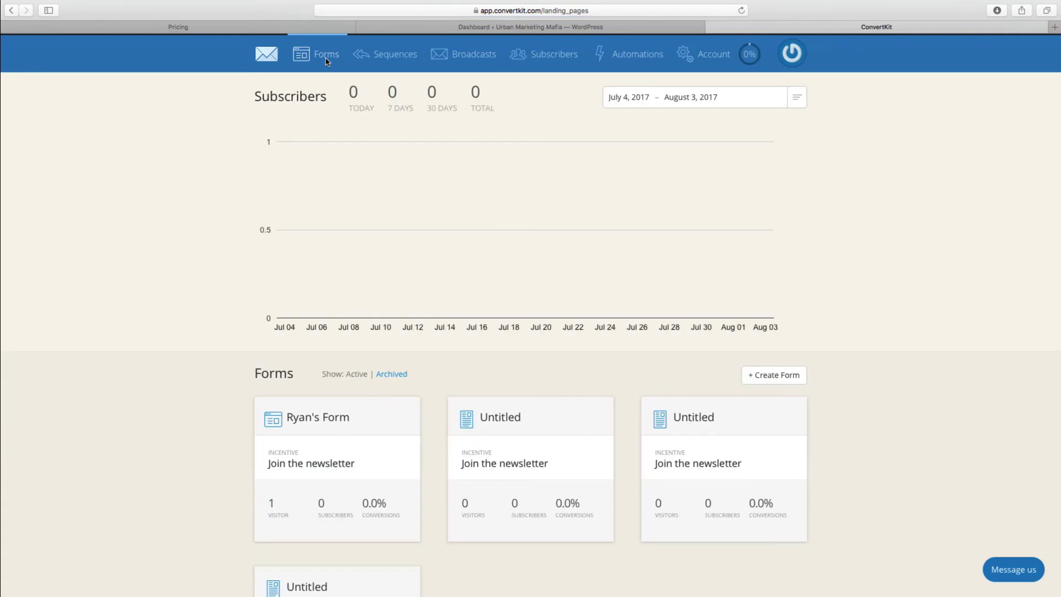
{"action": "scroll", "coordinate": [553, 414], "scroll_direction": "down", "scroll_amount": 5}
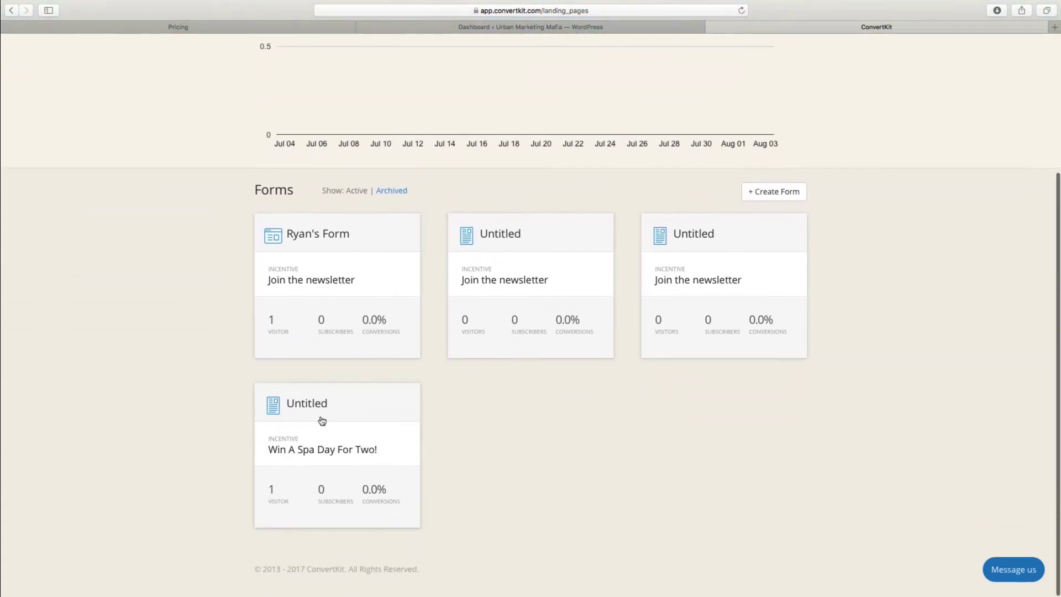
{"action": "left_click", "coordinate": [319, 410]}
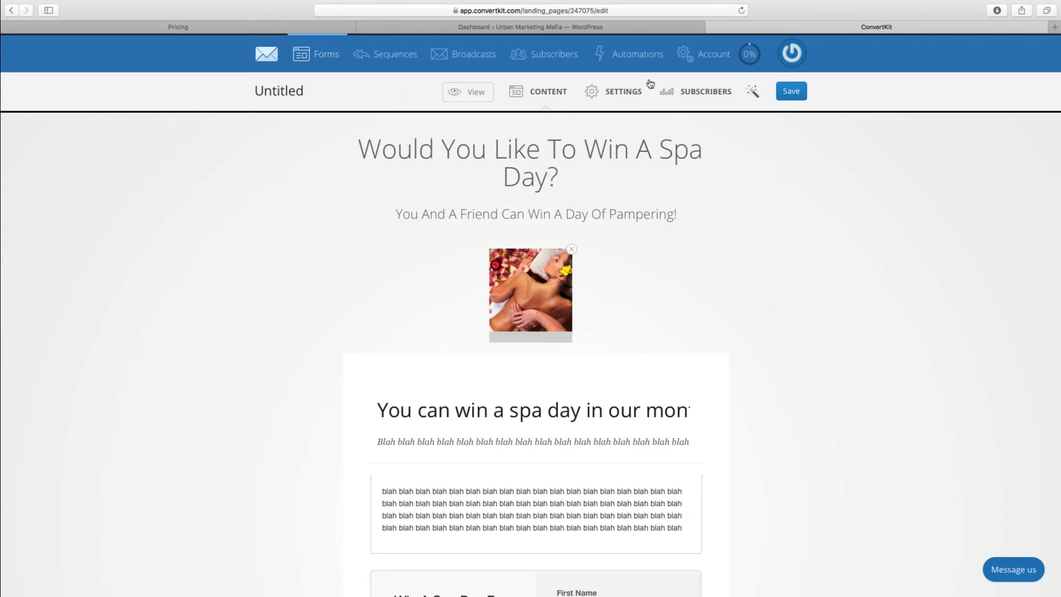
{"action": "left_click", "coordinate": [628, 98]}
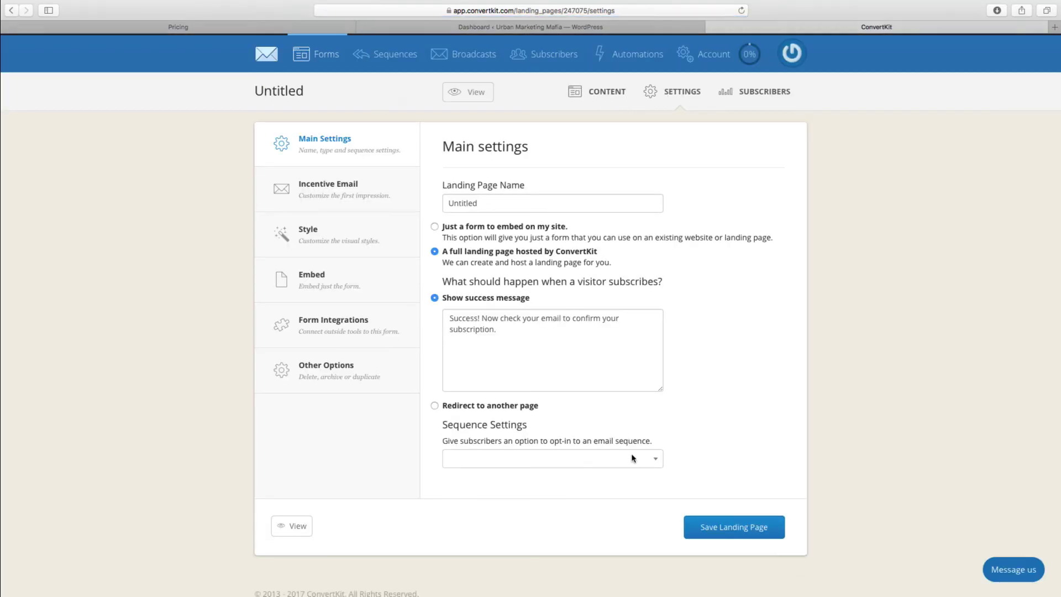
{"action": "left_click", "coordinate": [654, 461]}
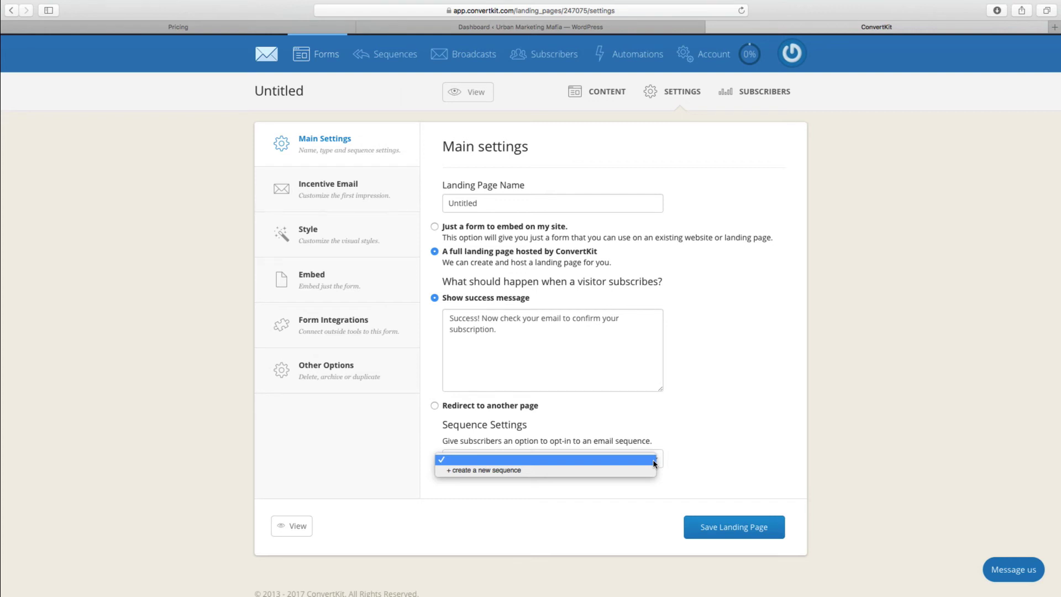
Leave no sequence selected, rename the page 'Win A Spa Day', and begin retyping the success message
{"action": "left_click", "coordinate": [658, 412]}
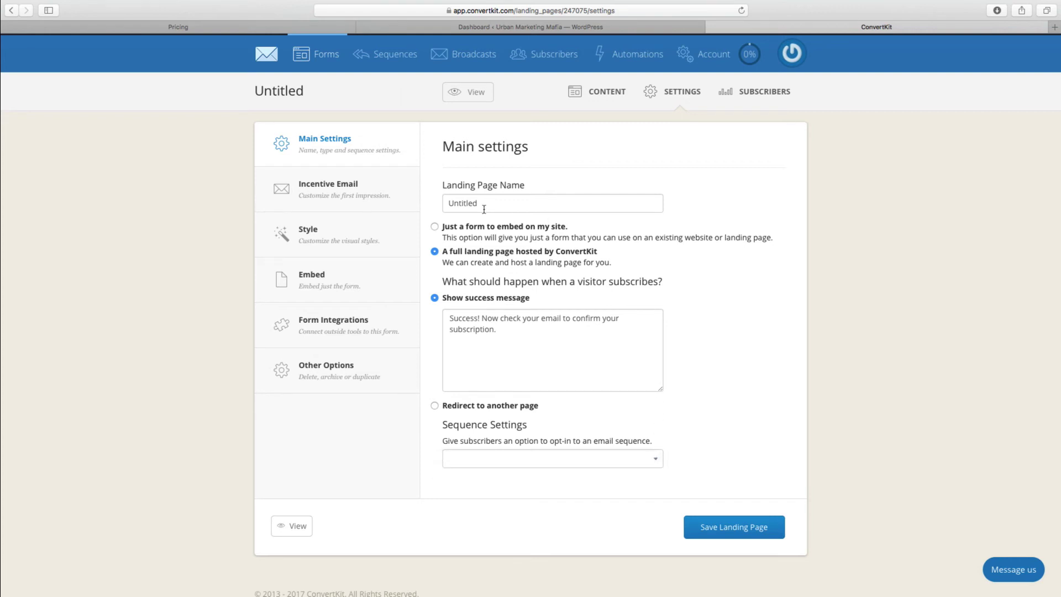
{"action": "double_click", "coordinate": [490, 205]}
{"action": "type", "text": "Win A Spa Day"}
{"action": "key", "text": "Tab"}
{"action": "left_click_drag", "start_coordinate": [482, 319], "coordinate": [499, 329]}
{"action": "type", "text": "Yoiur an"}
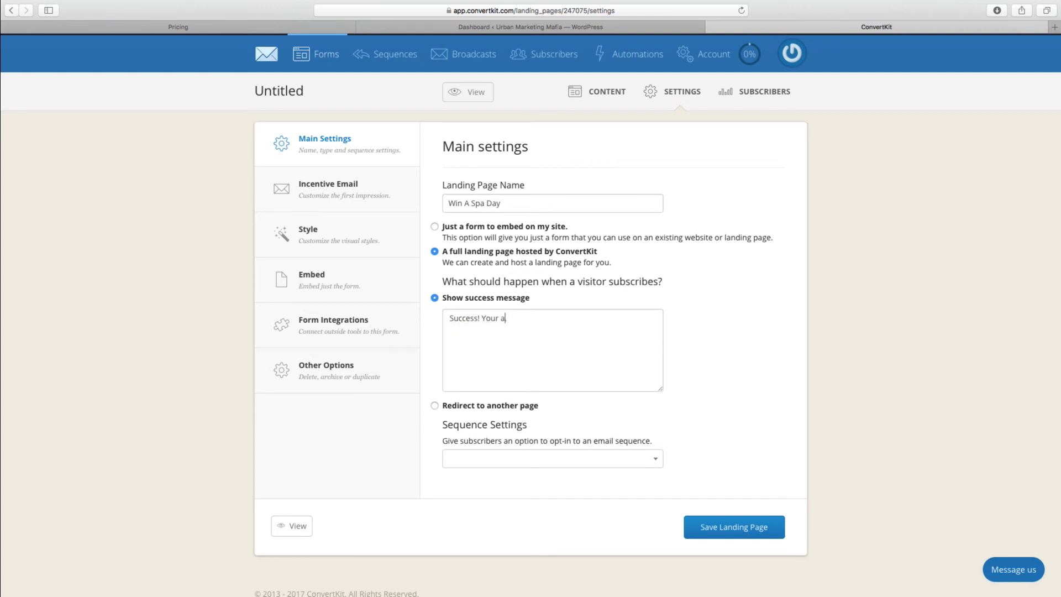
{"action": "type", "text": "ame is now in the ha"}
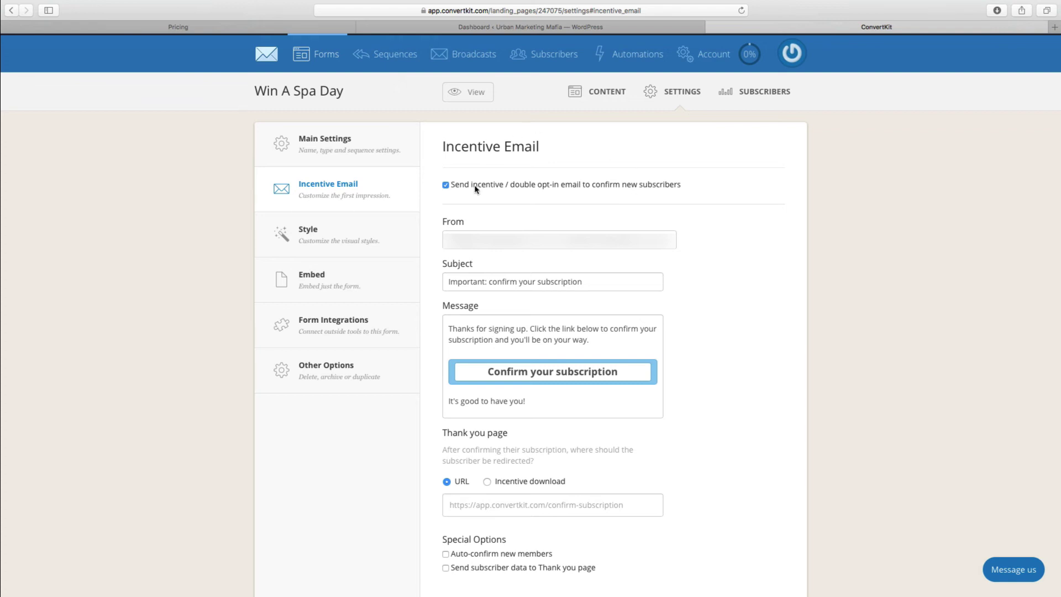
Turn off the double opt-in confirmation email and save the landing page
{"action": "left_click", "coordinate": [446, 186]}
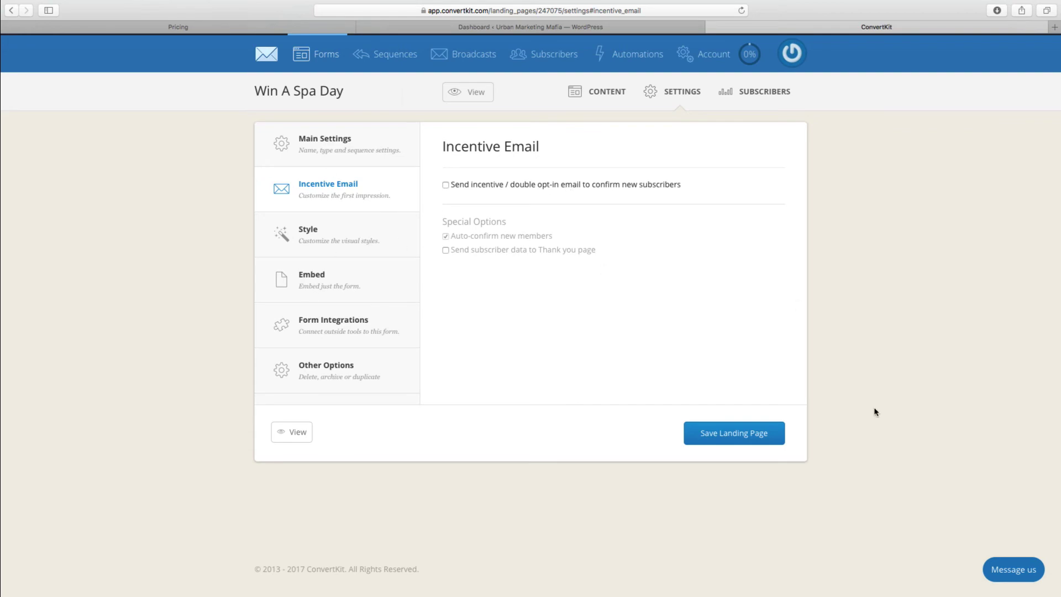
{"action": "left_click", "coordinate": [744, 433]}
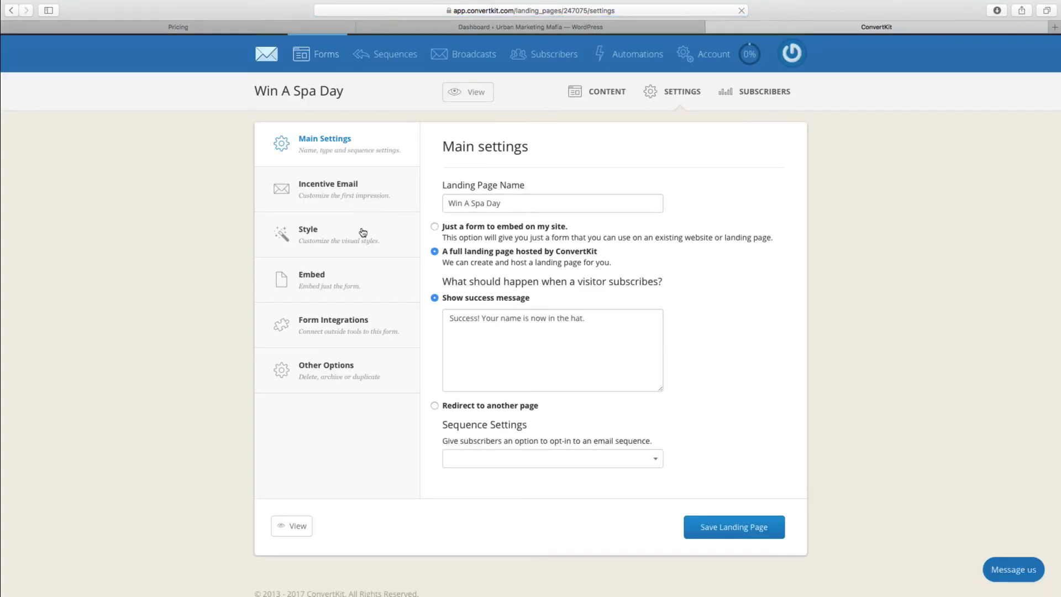
{"action": "left_click", "coordinate": [351, 235]}
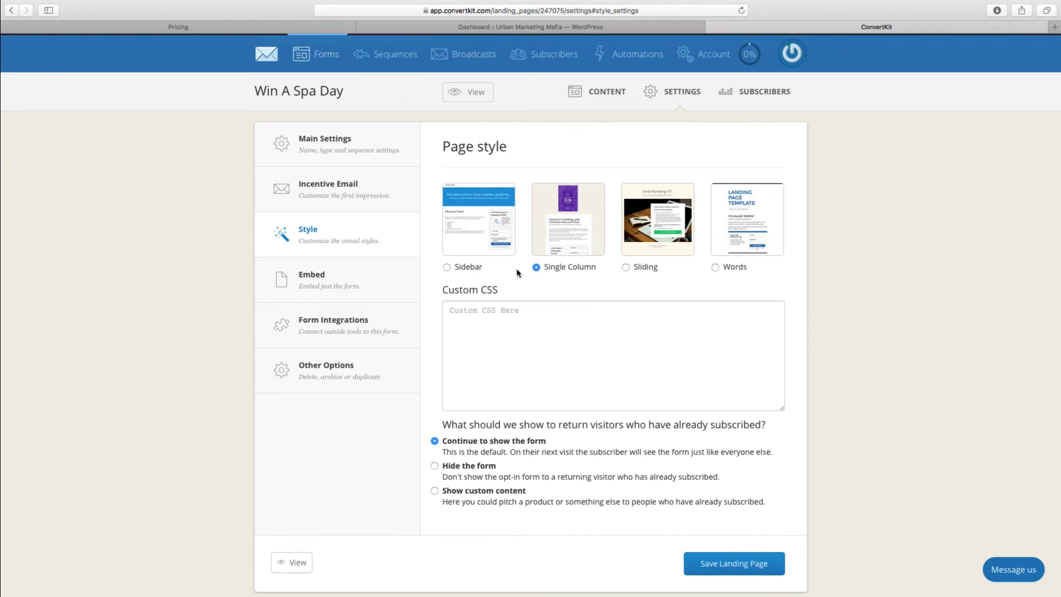
Set the landing page to embed through WordPress, save, and switch to the WordPress dashboard
{"action": "left_click", "coordinate": [330, 279]}
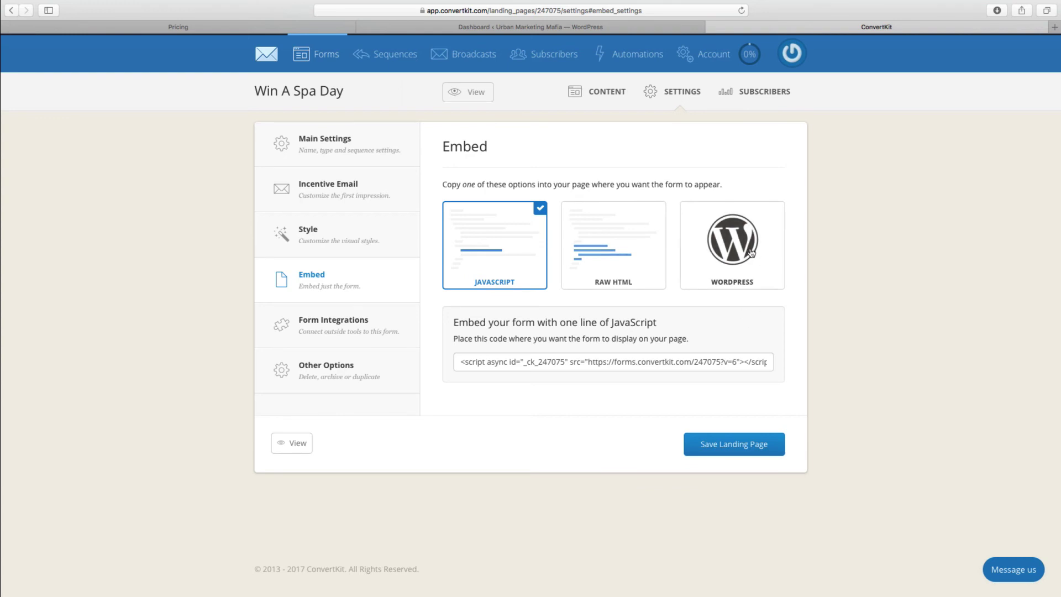
{"action": "left_click", "coordinate": [732, 242]}
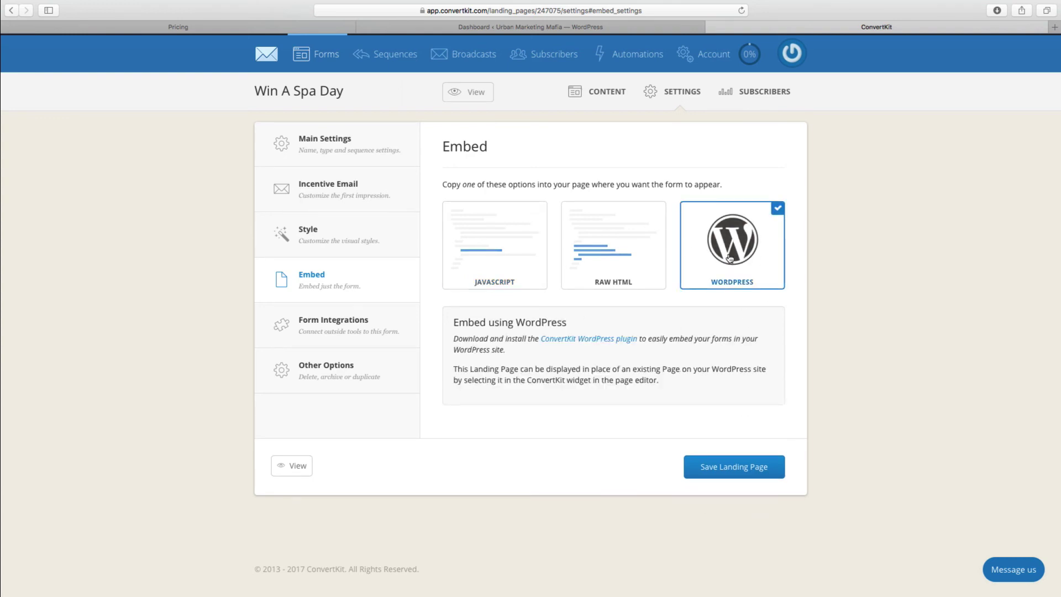
{"action": "left_click", "coordinate": [732, 479]}
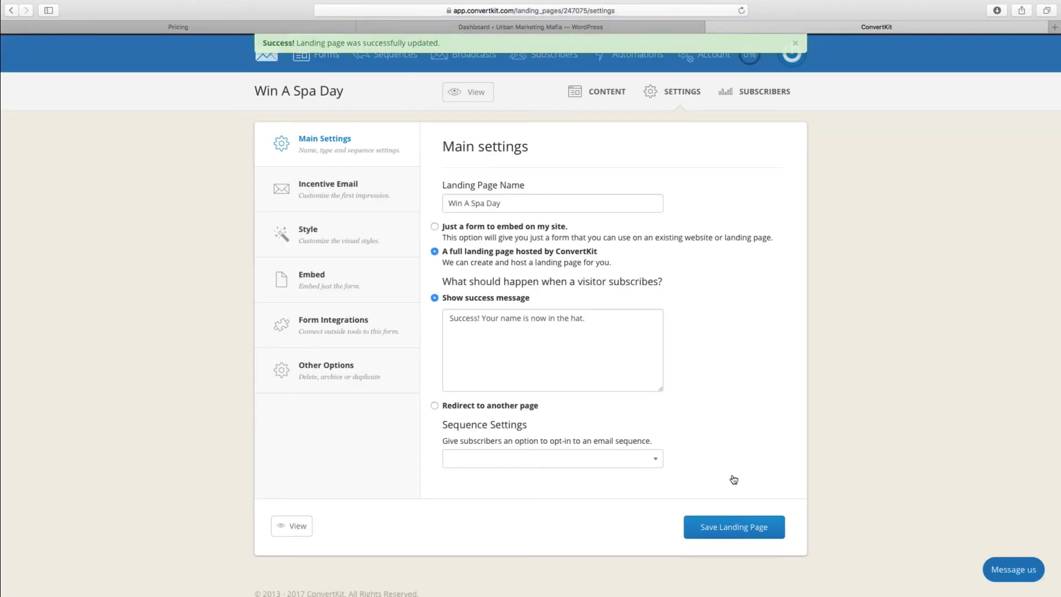
{"action": "scroll", "coordinate": [781, 368], "scroll_direction": "down", "scroll_amount": 1}
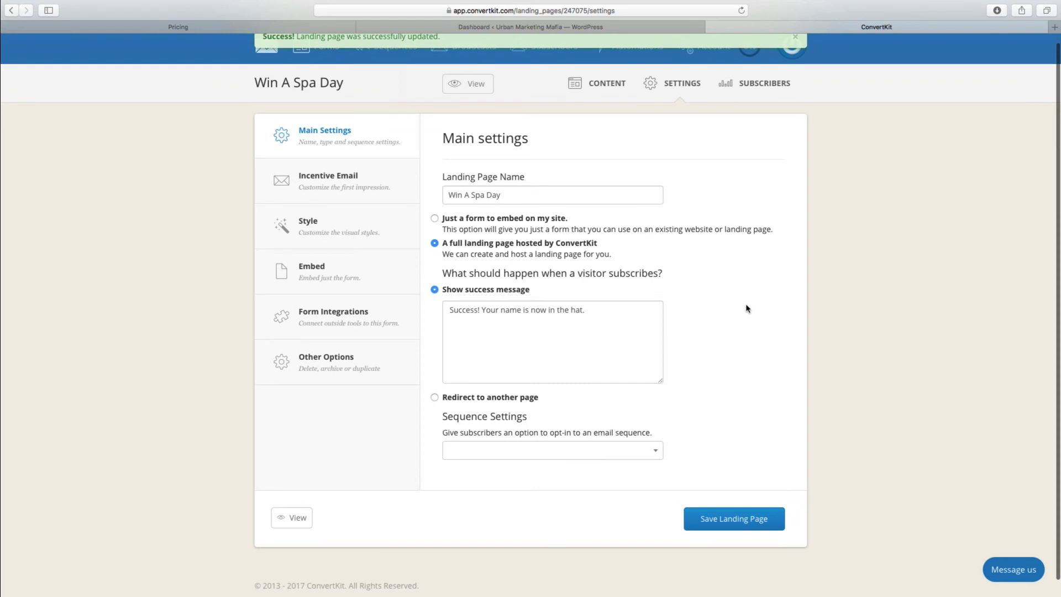
{"action": "scroll", "coordinate": [749, 308], "scroll_direction": "up", "scroll_amount": 1}
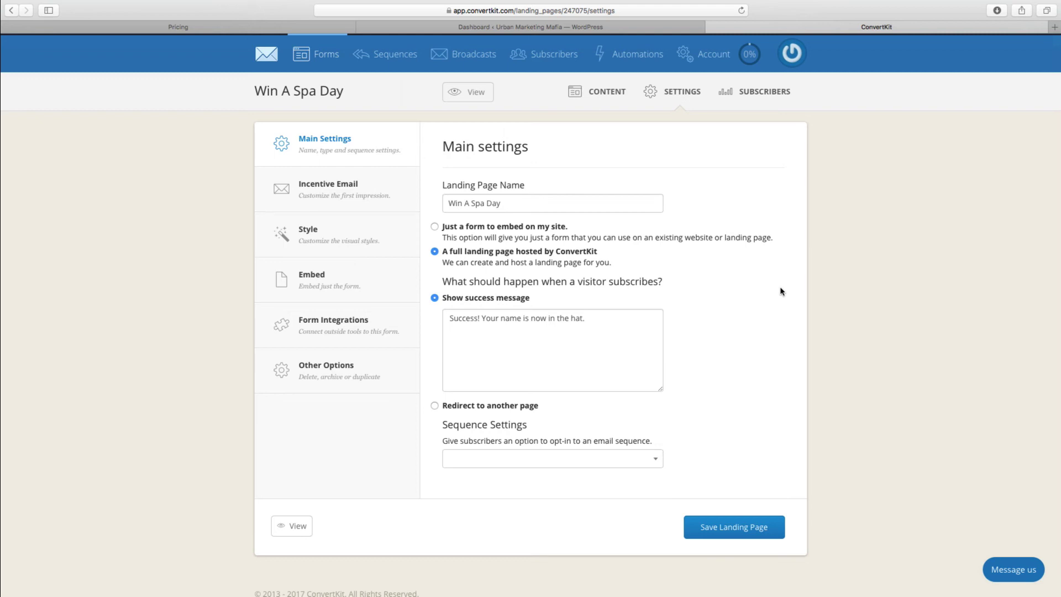
{"action": "left_click", "coordinate": [490, 27]}
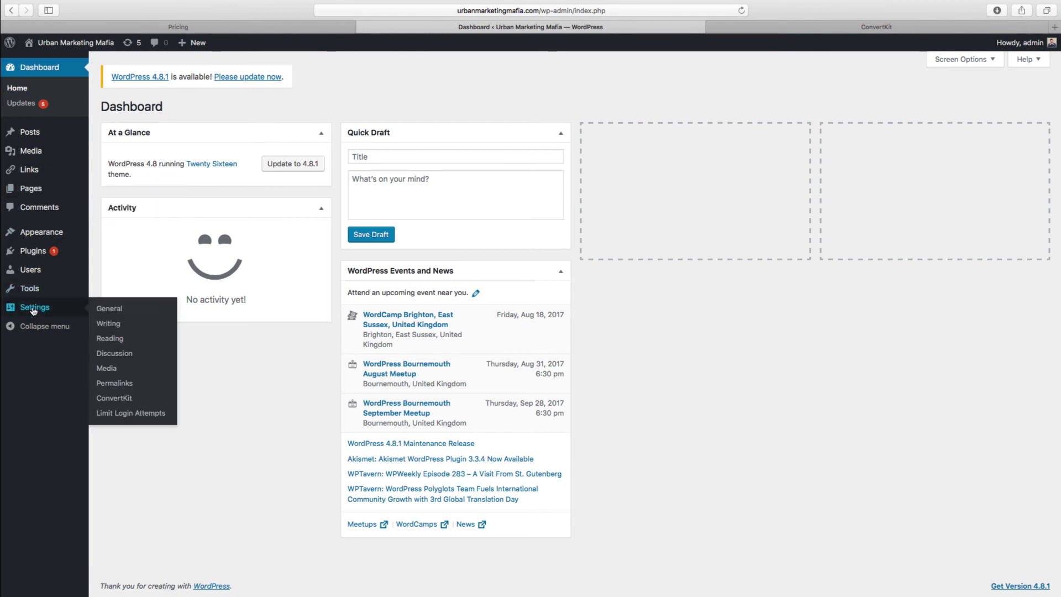
Start a blank WordPress page from Pages > Add New in the admin sidebar
{"action": "mouse_move", "coordinate": [42, 304]}
{"action": "mouse_move", "coordinate": [33, 131]}
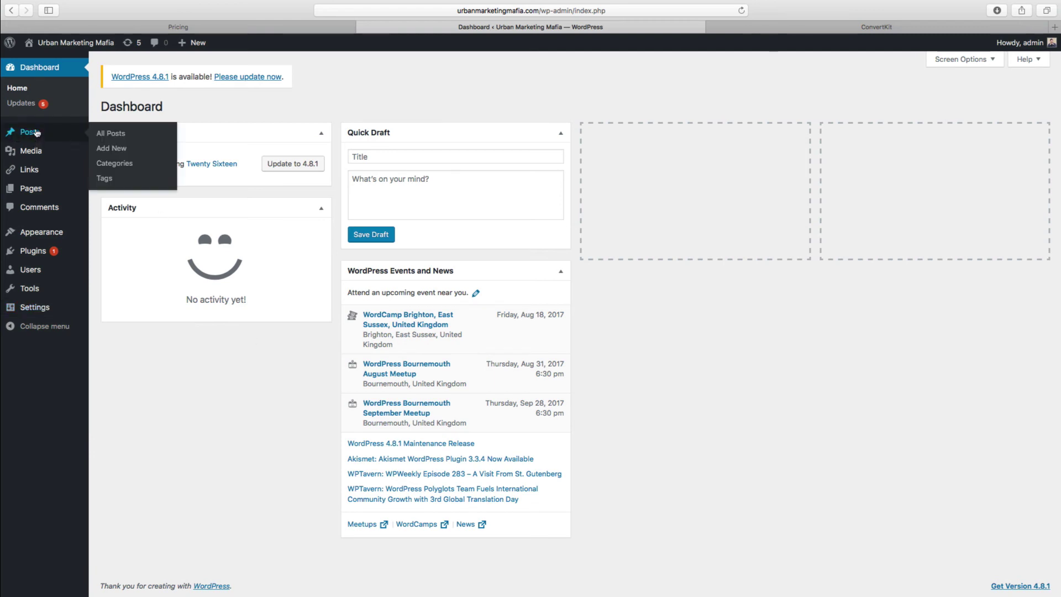
{"action": "mouse_move", "coordinate": [31, 189]}
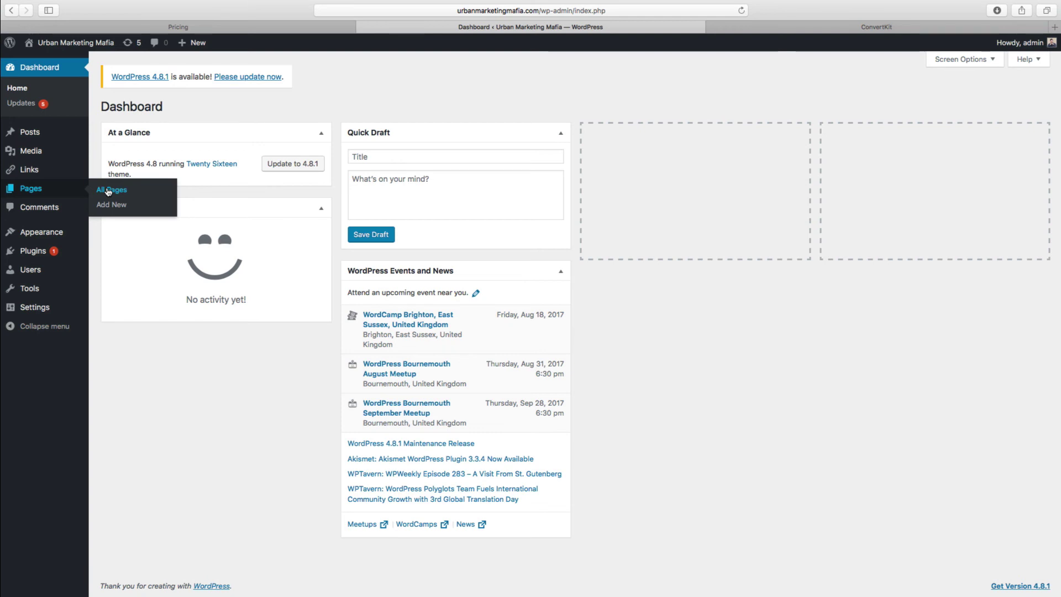
{"action": "left_click", "coordinate": [117, 209]}
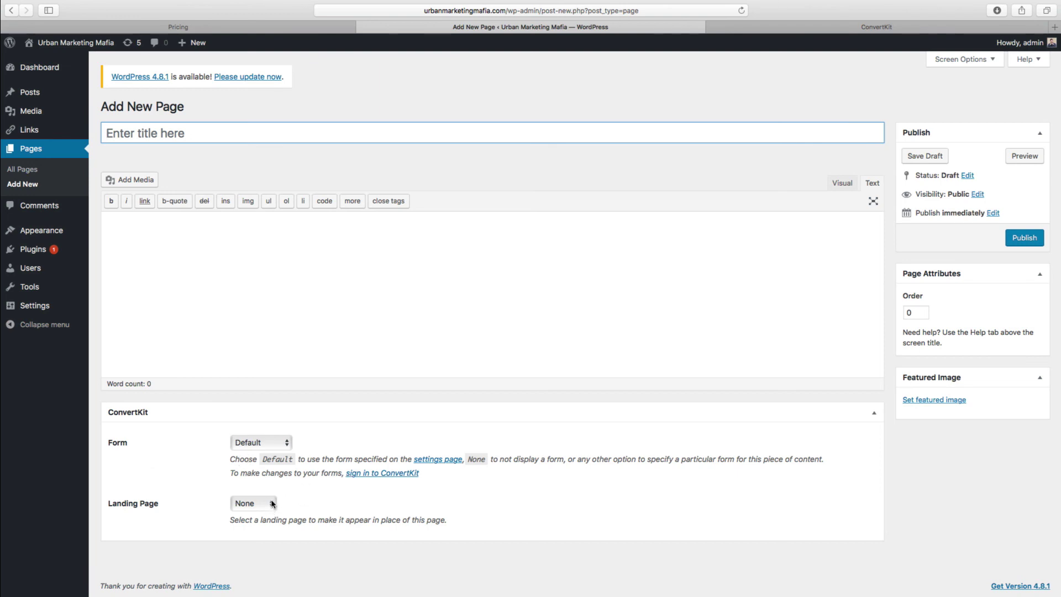
Attach the Win A Spa Day landing page, title the page 'Win A Spa Day', and save a draft
{"action": "left_click", "coordinate": [272, 504]}
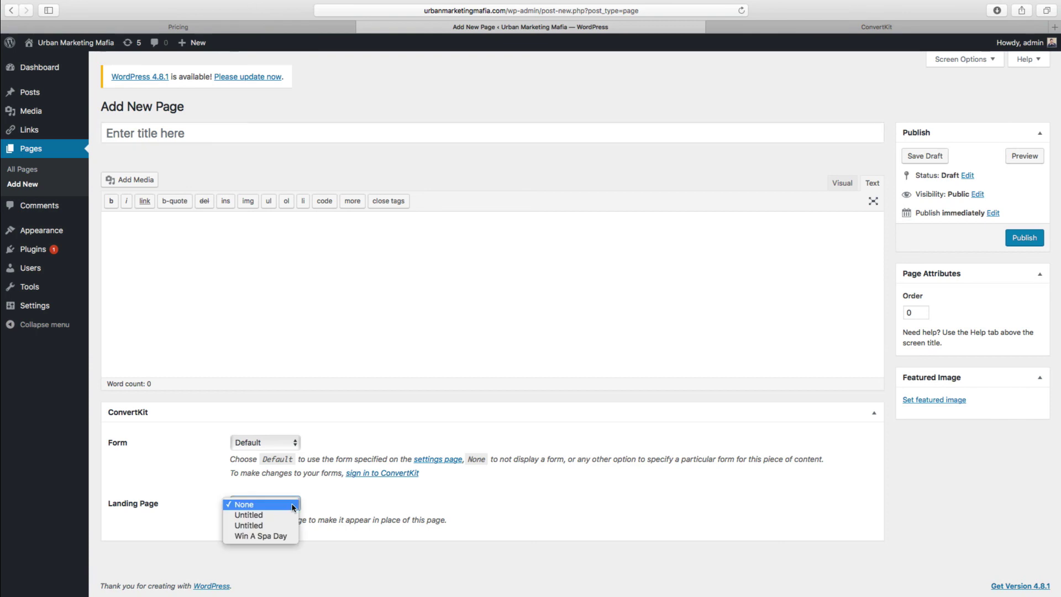
{"action": "left_click", "coordinate": [259, 536]}
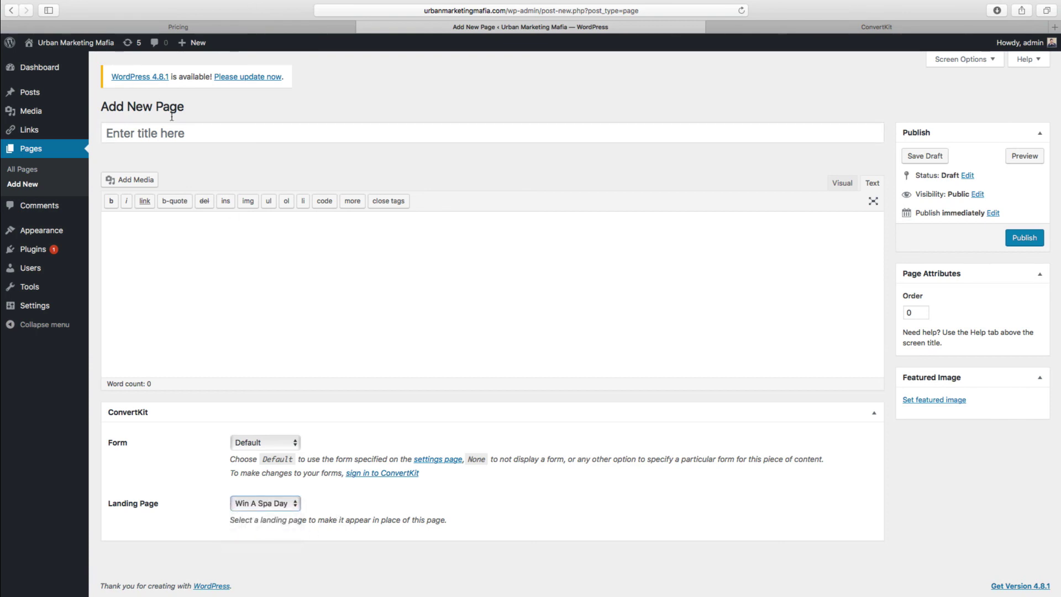
{"action": "left_click", "coordinate": [186, 133]}
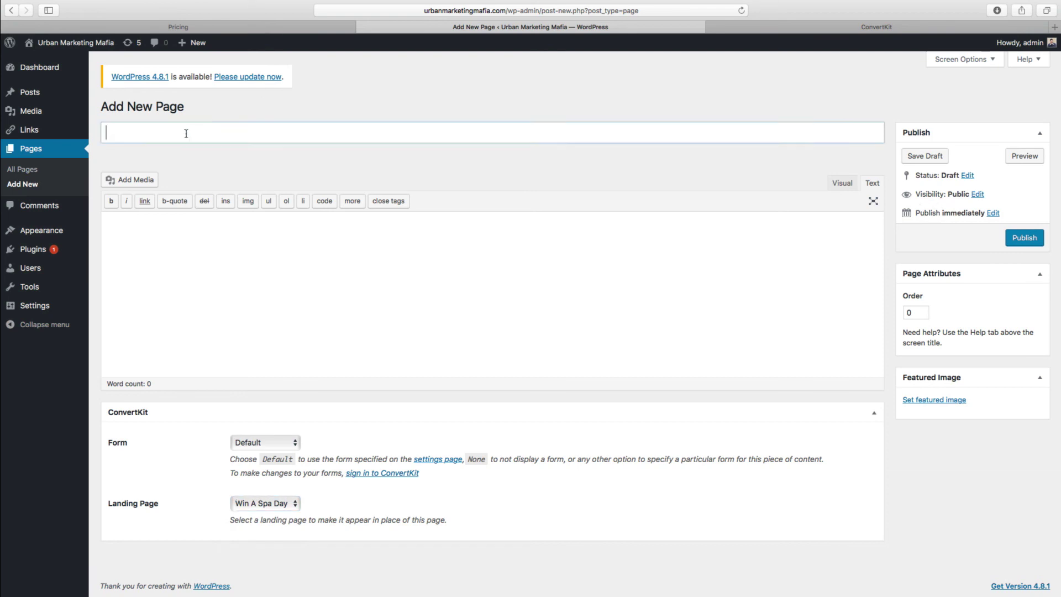
{"action": "type", "text": "Win S A"}
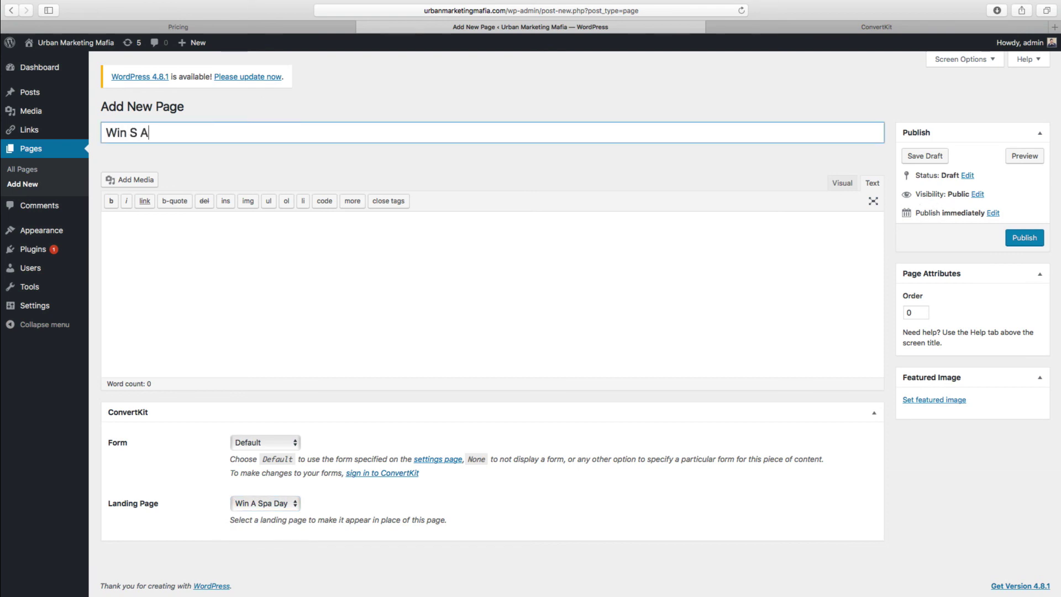
{"action": "key", "text": "BackSpace"}
{"action": "key", "text": "BackSpace"}
{"action": "key", "text": "BackSpace"}
{"action": "type", "text": "A Spa Day"}
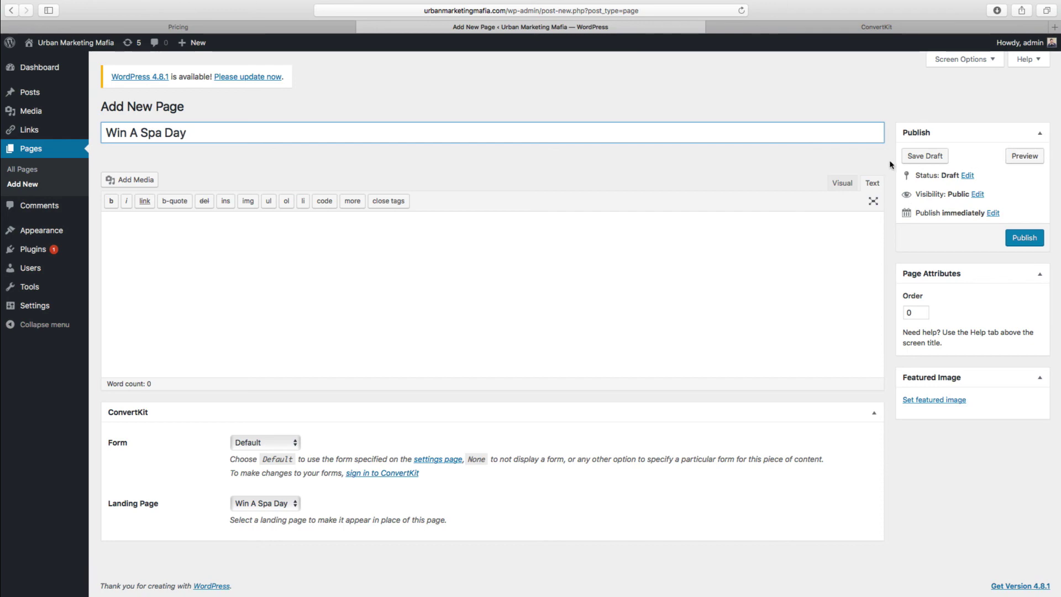
{"action": "left_click", "coordinate": [928, 156]}
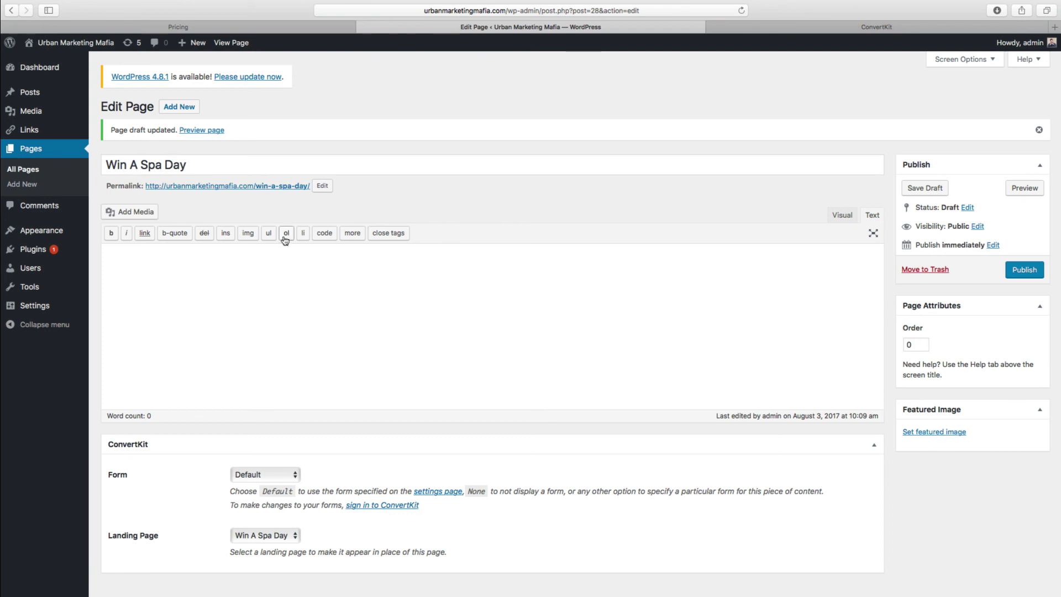
Shorten the page's permalink slug to 'win' and publish the page
{"action": "left_click", "coordinate": [320, 186]}
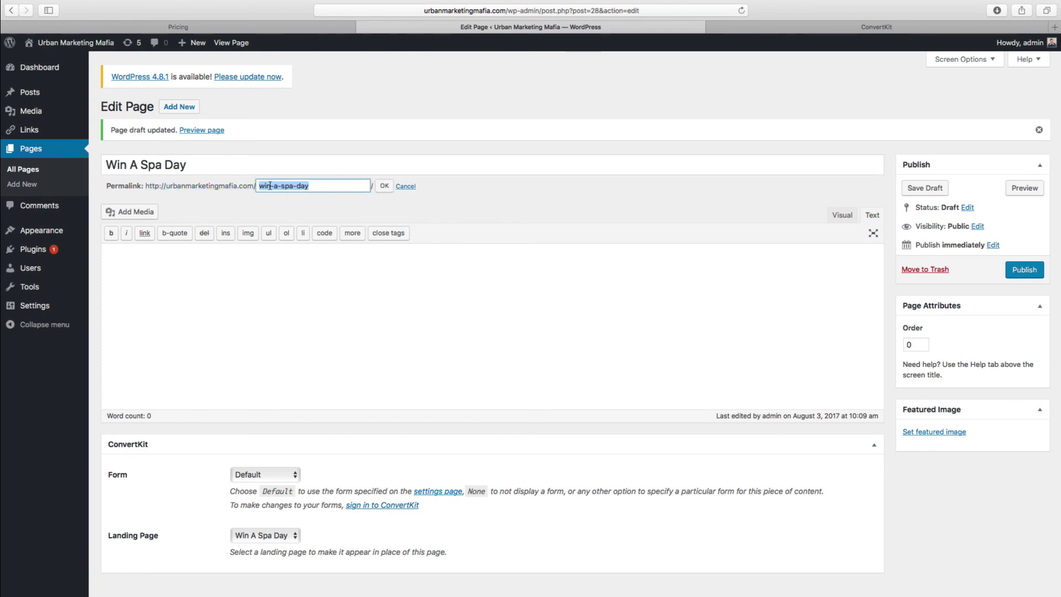
{"action": "left_click_drag", "start_coordinate": [270, 186], "coordinate": [736, 212]}
{"action": "key", "text": "BackSpace"}
{"action": "left_click", "coordinate": [383, 186]}
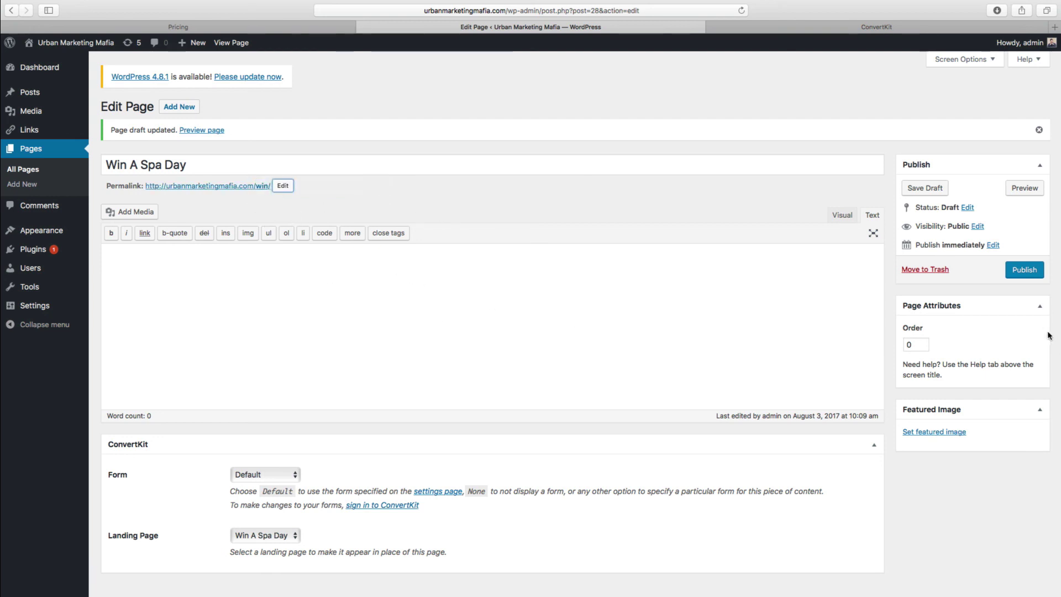
{"action": "left_click", "coordinate": [1030, 270]}
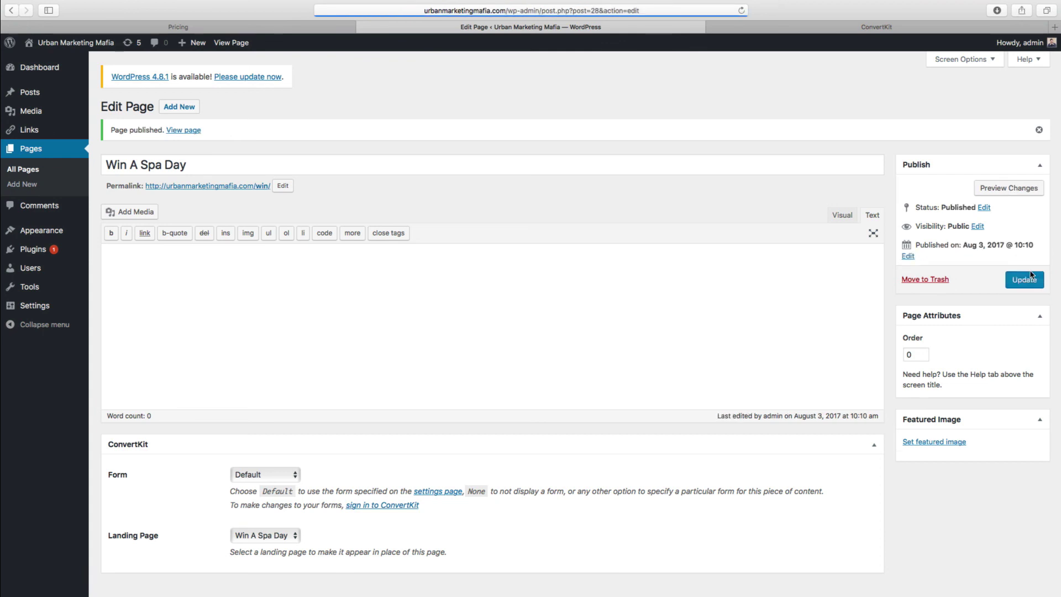
View the published /win/ page and scroll through its spa day headline, photo and signup form
{"action": "left_click", "coordinate": [186, 131]}
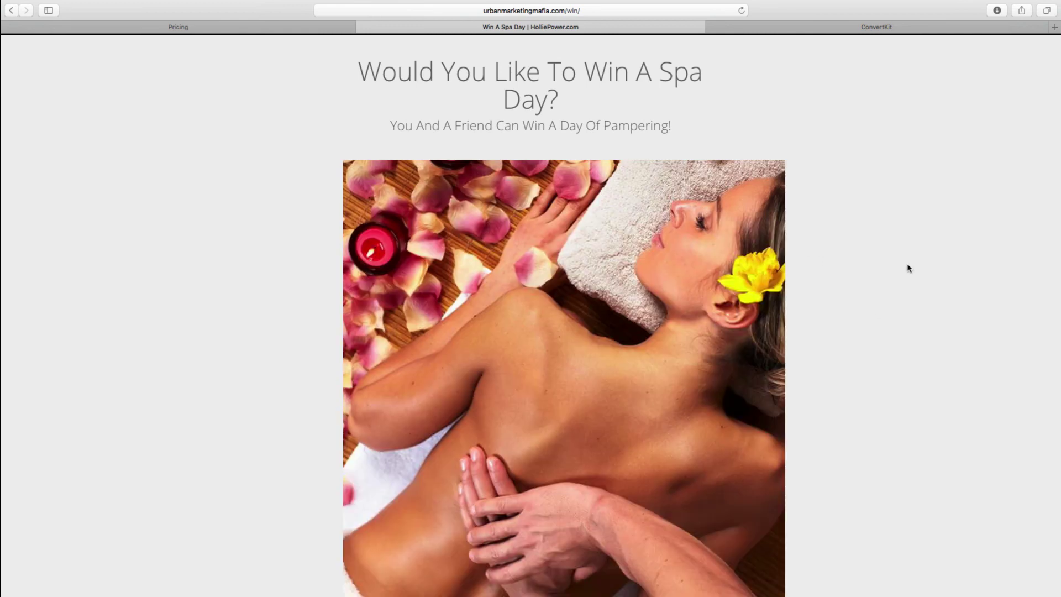
{"action": "scroll", "coordinate": [905, 339], "scroll_direction": "down", "scroll_amount": 5}
{"action": "scroll", "coordinate": [905, 338], "scroll_direction": "down", "scroll_amount": 5}
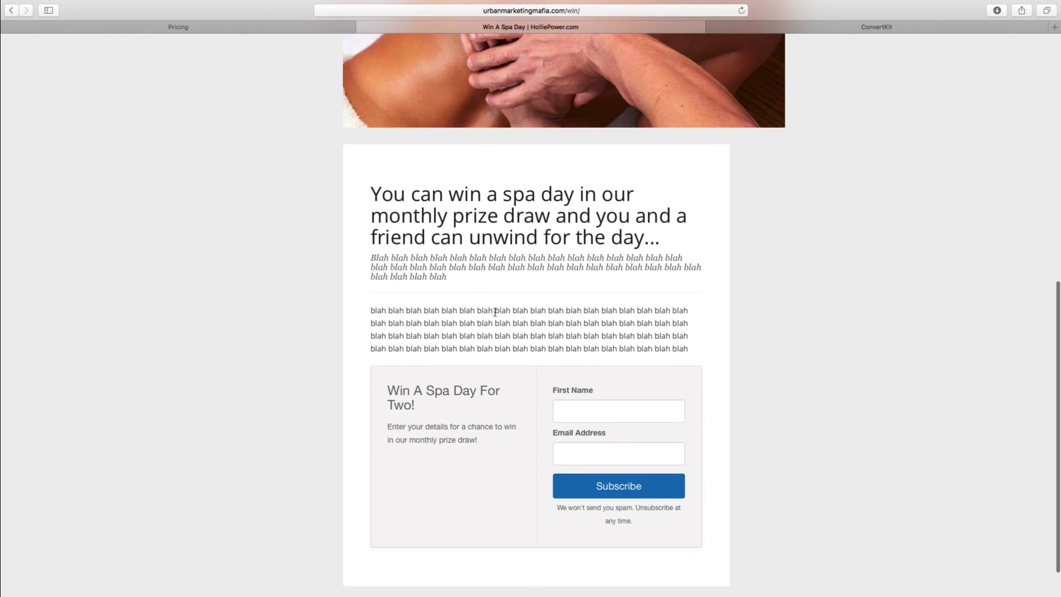
{"action": "scroll", "coordinate": [495, 313], "scroll_direction": "down", "scroll_amount": 2}
{"action": "scroll", "coordinate": [495, 312], "scroll_direction": "up", "scroll_amount": 9}
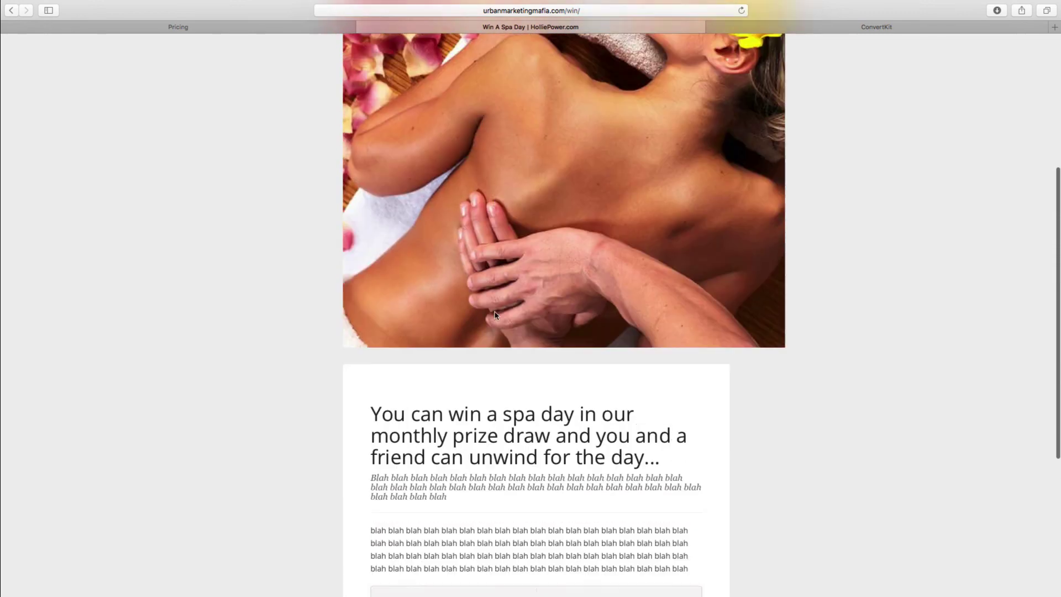
{"action": "scroll", "coordinate": [495, 312], "scroll_direction": "up", "scroll_amount": 1}
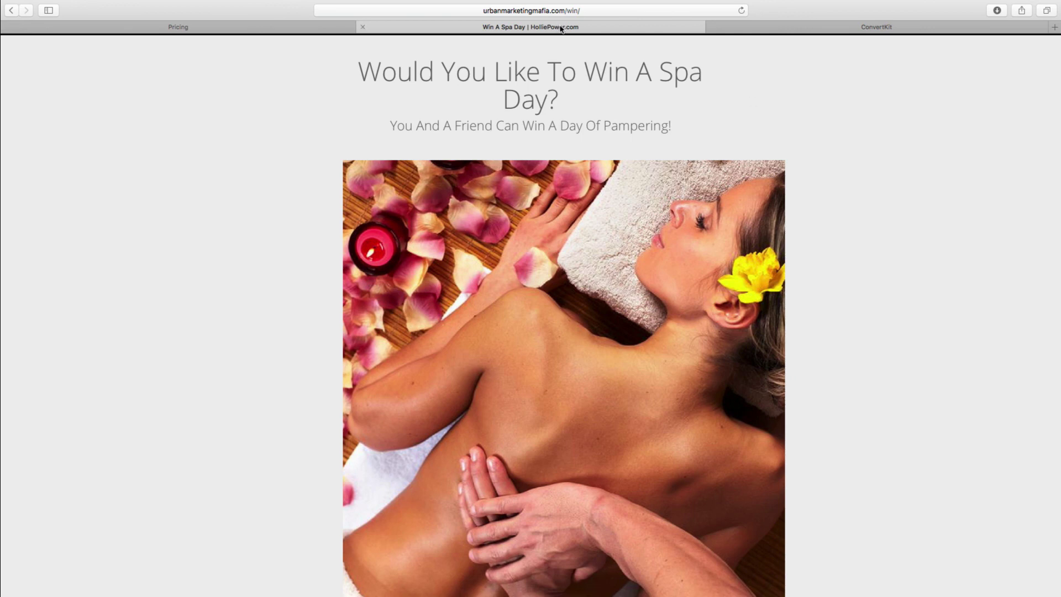
Return to ConvertKit and show the Win A Spa Day landing page's embed options
{"action": "left_click", "coordinate": [938, 28]}
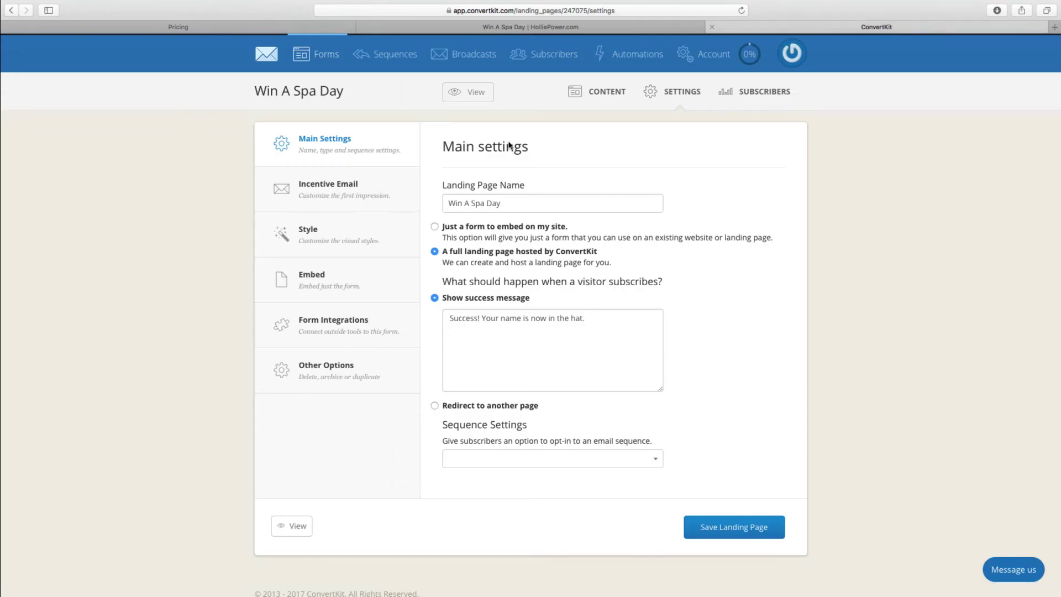
{"action": "left_click", "coordinate": [355, 287]}
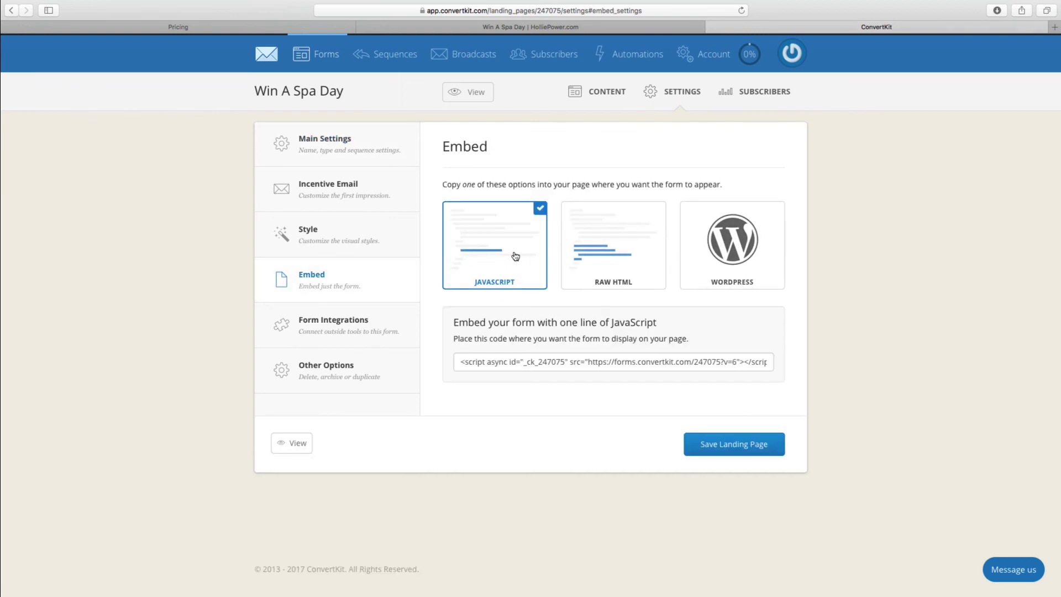